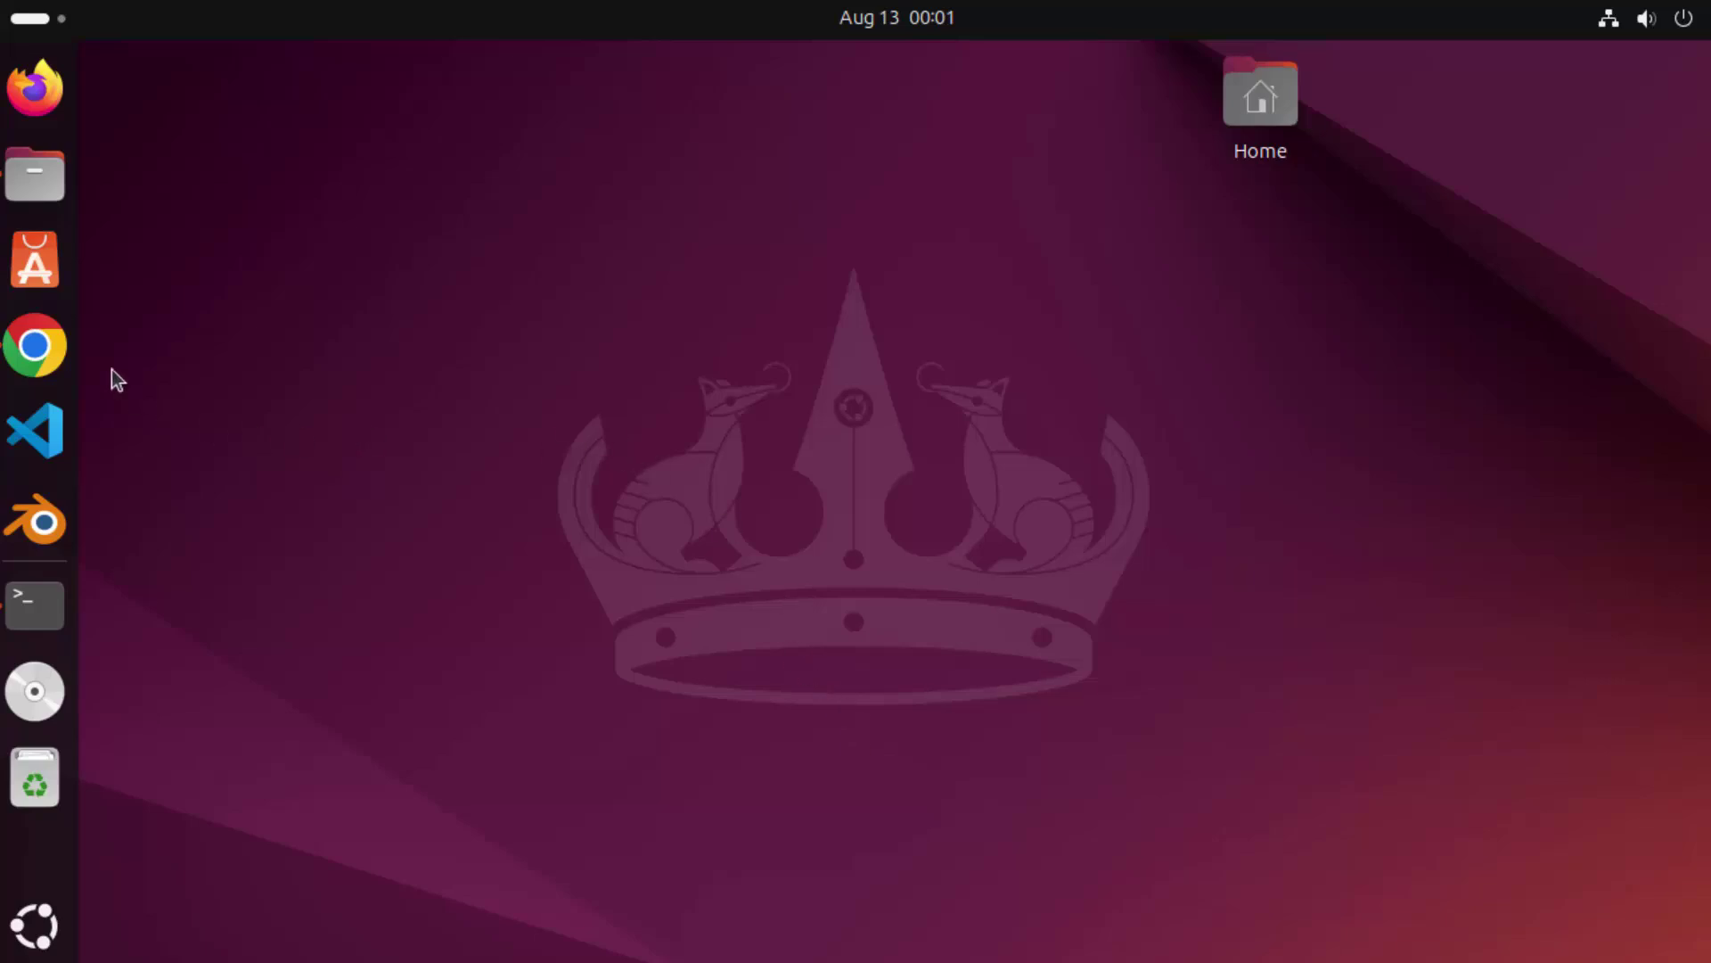
- Bring Chrome forward and open the 'TeamViewer — The Remote Connectivity Software' search result
{"action": "left_click", "coordinate": [60, 345]}
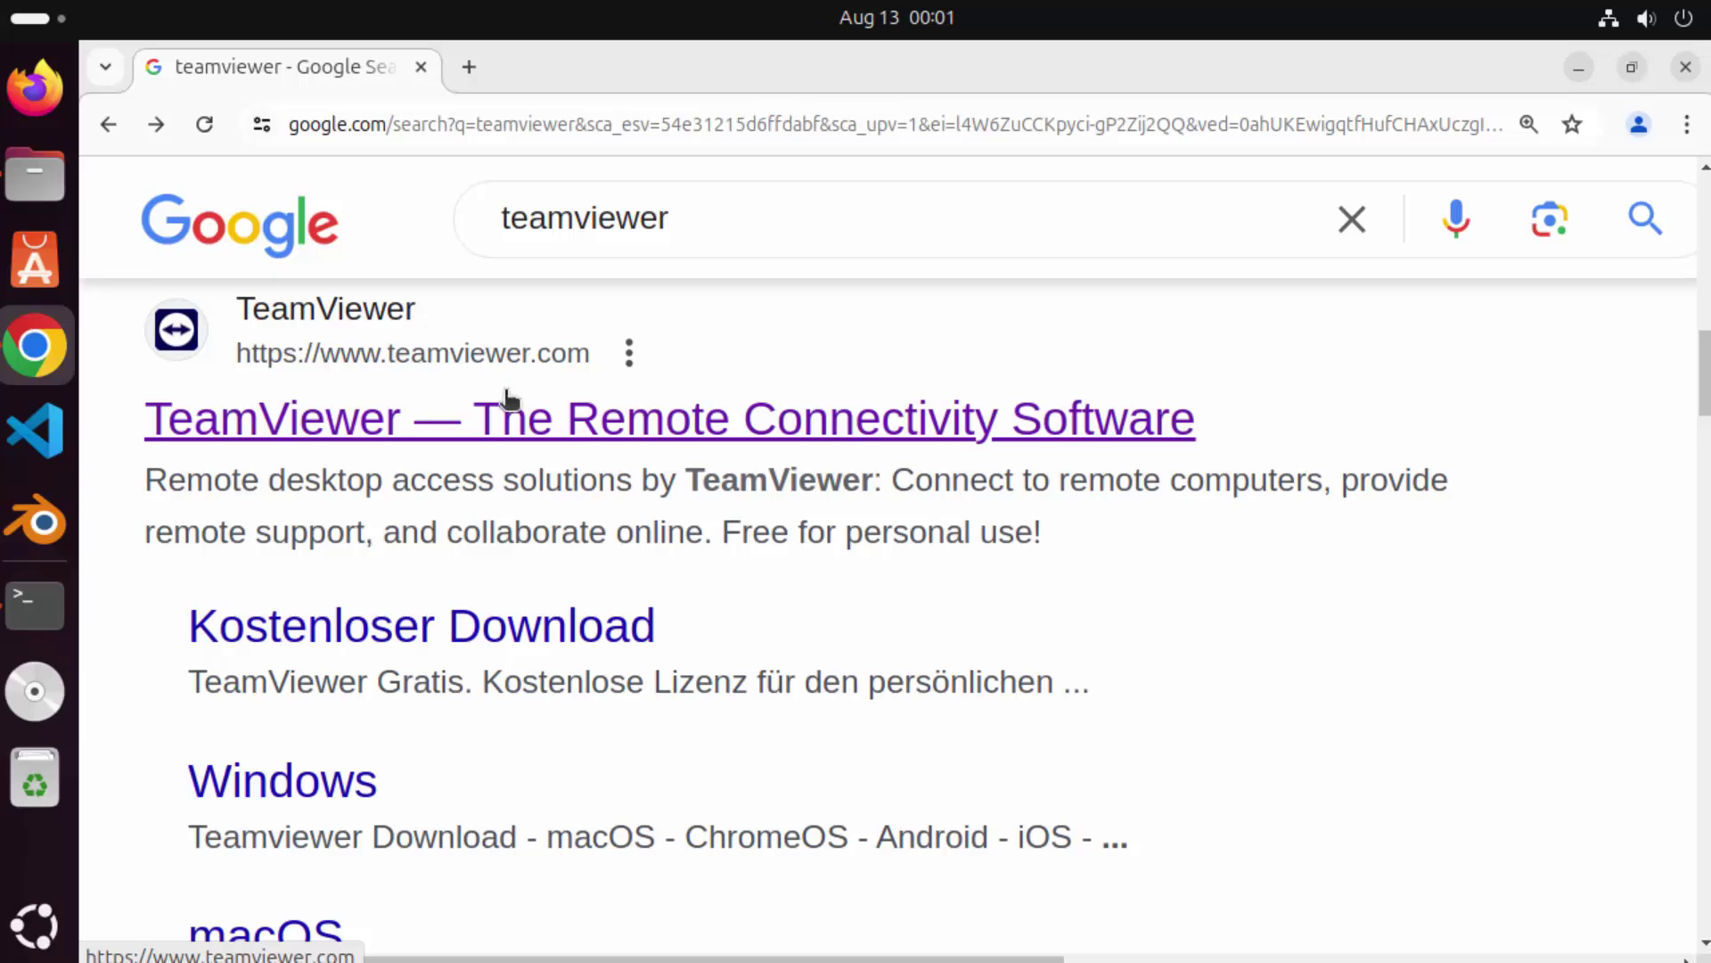
{"action": "left_click", "coordinate": [533, 435]}
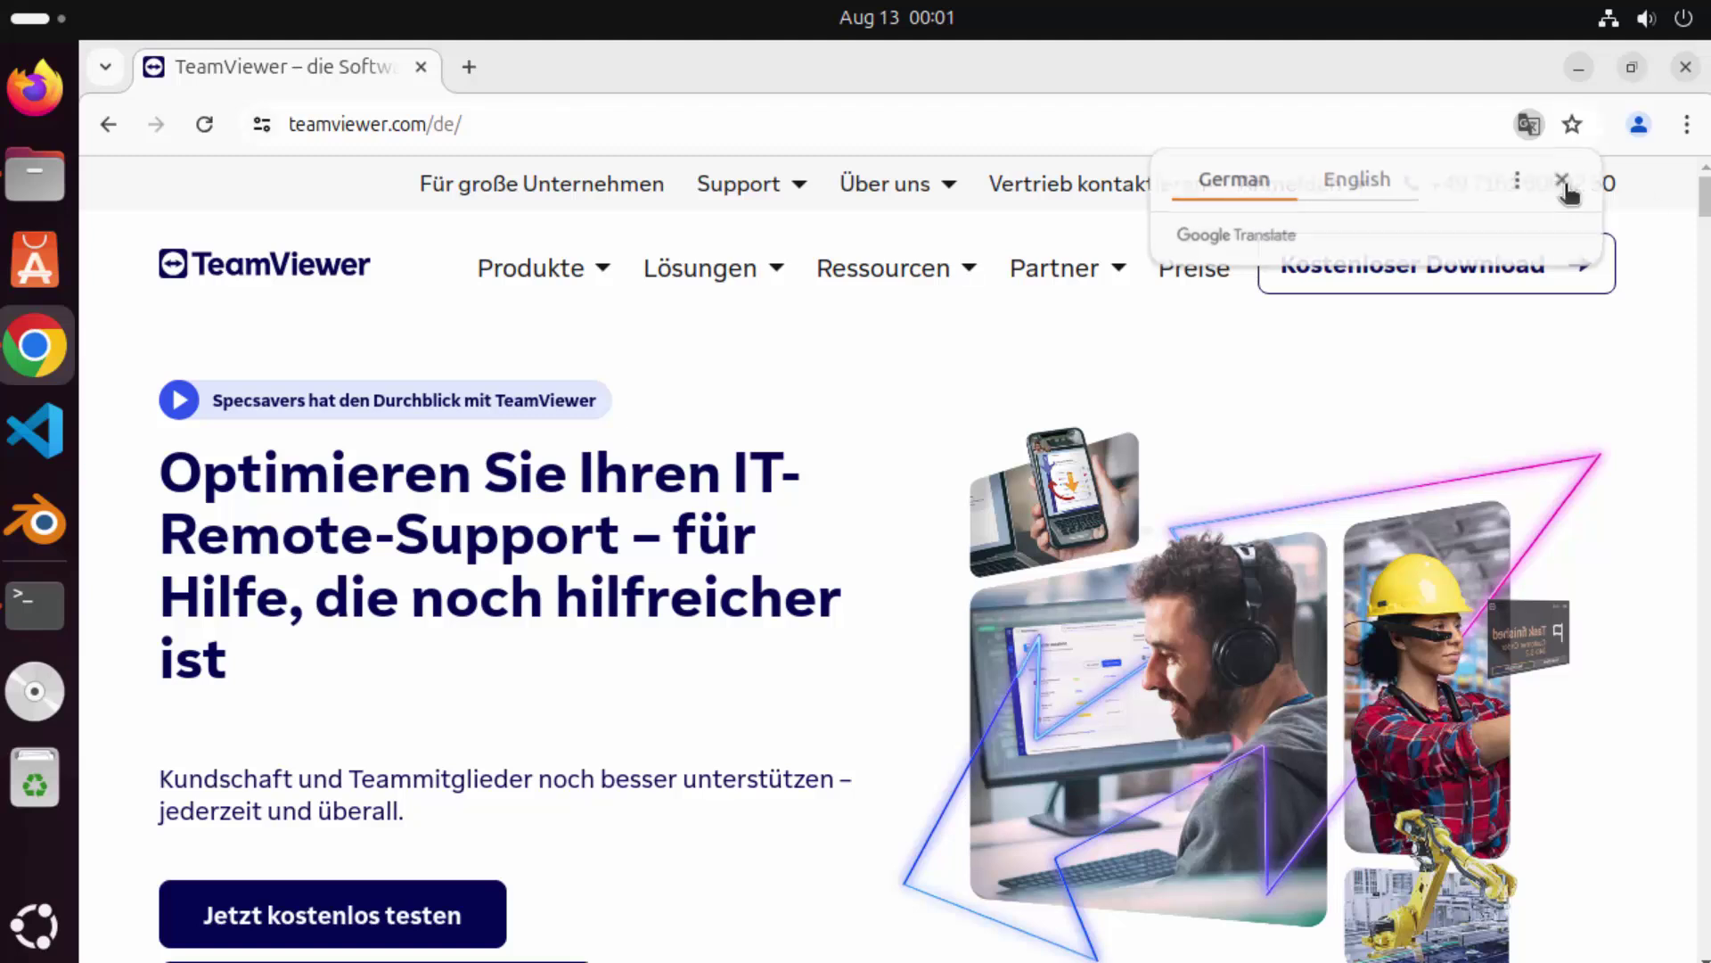
- Dismiss the translate offer, load teamviewer.com/en/ instead of /de/, and stay at TeamViewer Europe
{"action": "left_click", "coordinate": [1563, 185]}
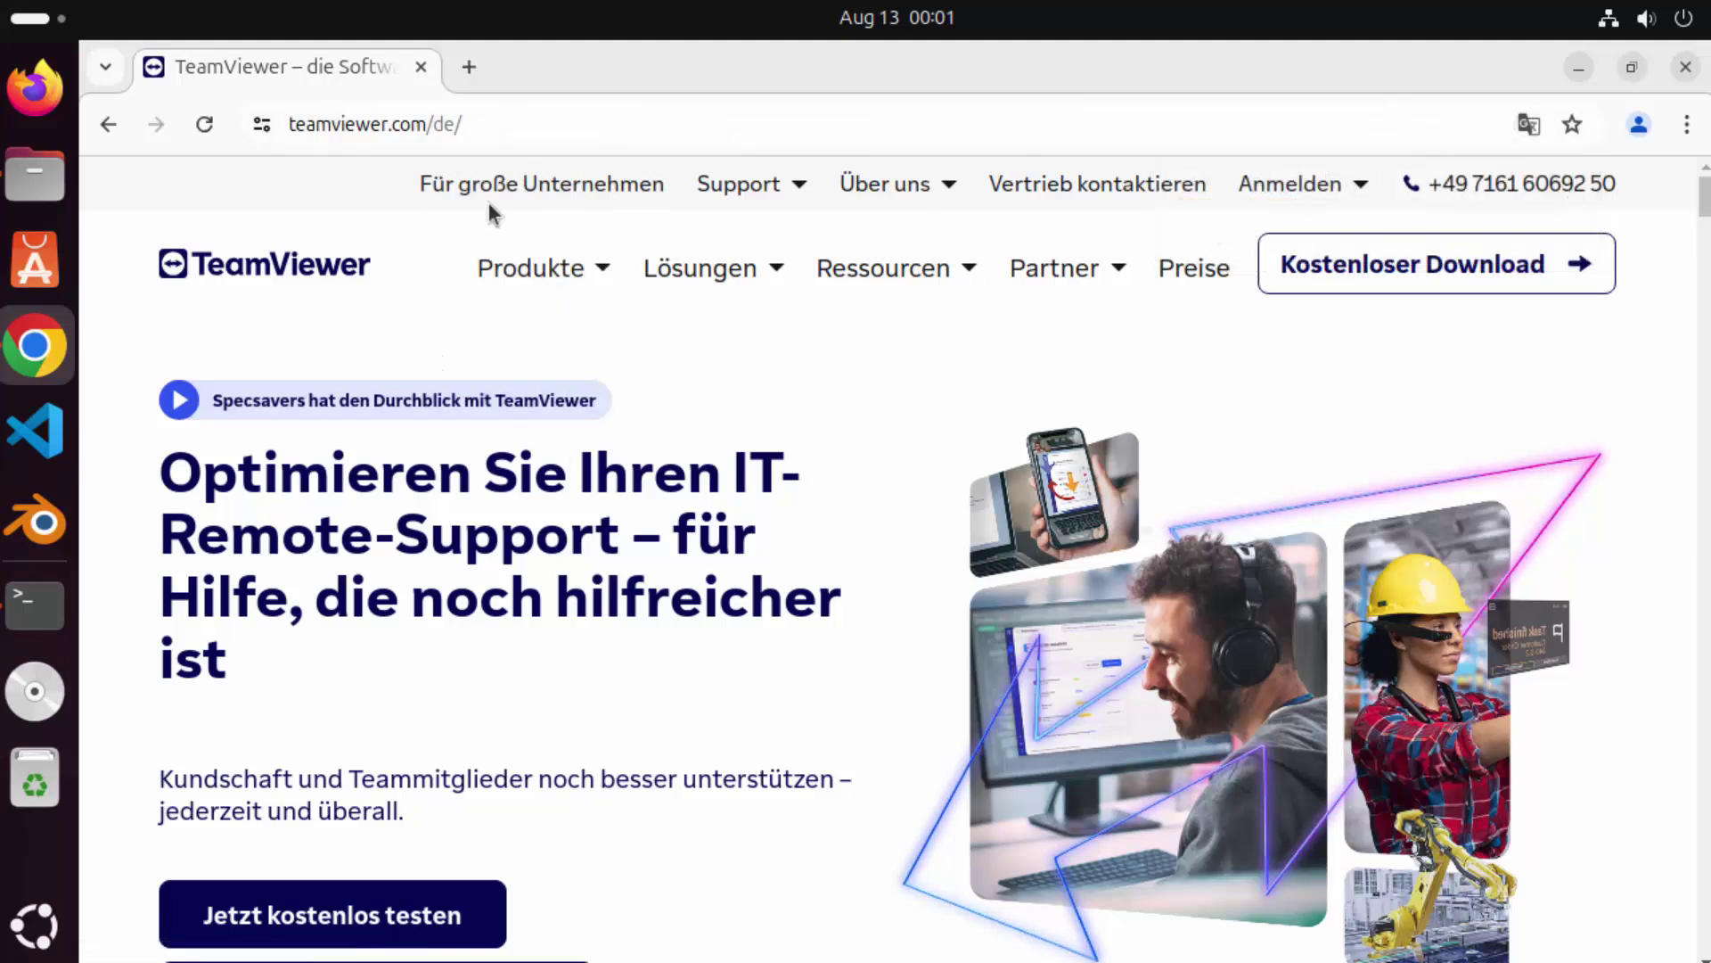
{"action": "left_click", "coordinate": [445, 130]}
{"action": "left_click", "coordinate": [449, 127]}
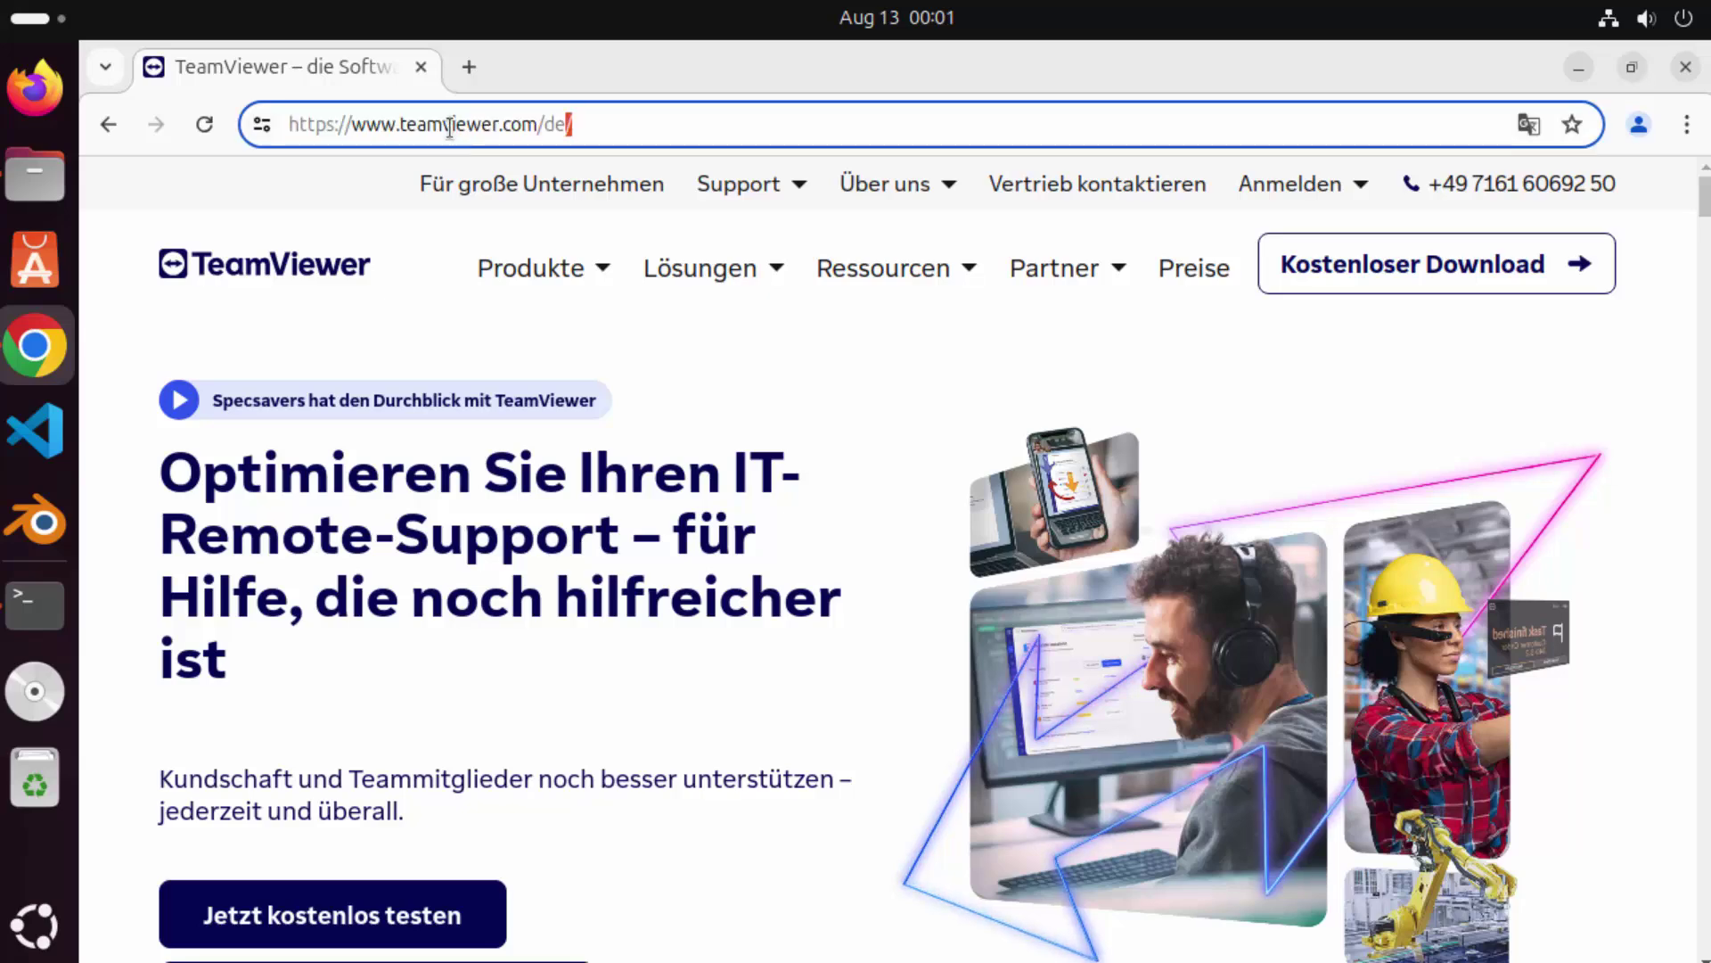
{"action": "double_click", "coordinate": [554, 125]}
{"action": "type", "text": "en"}
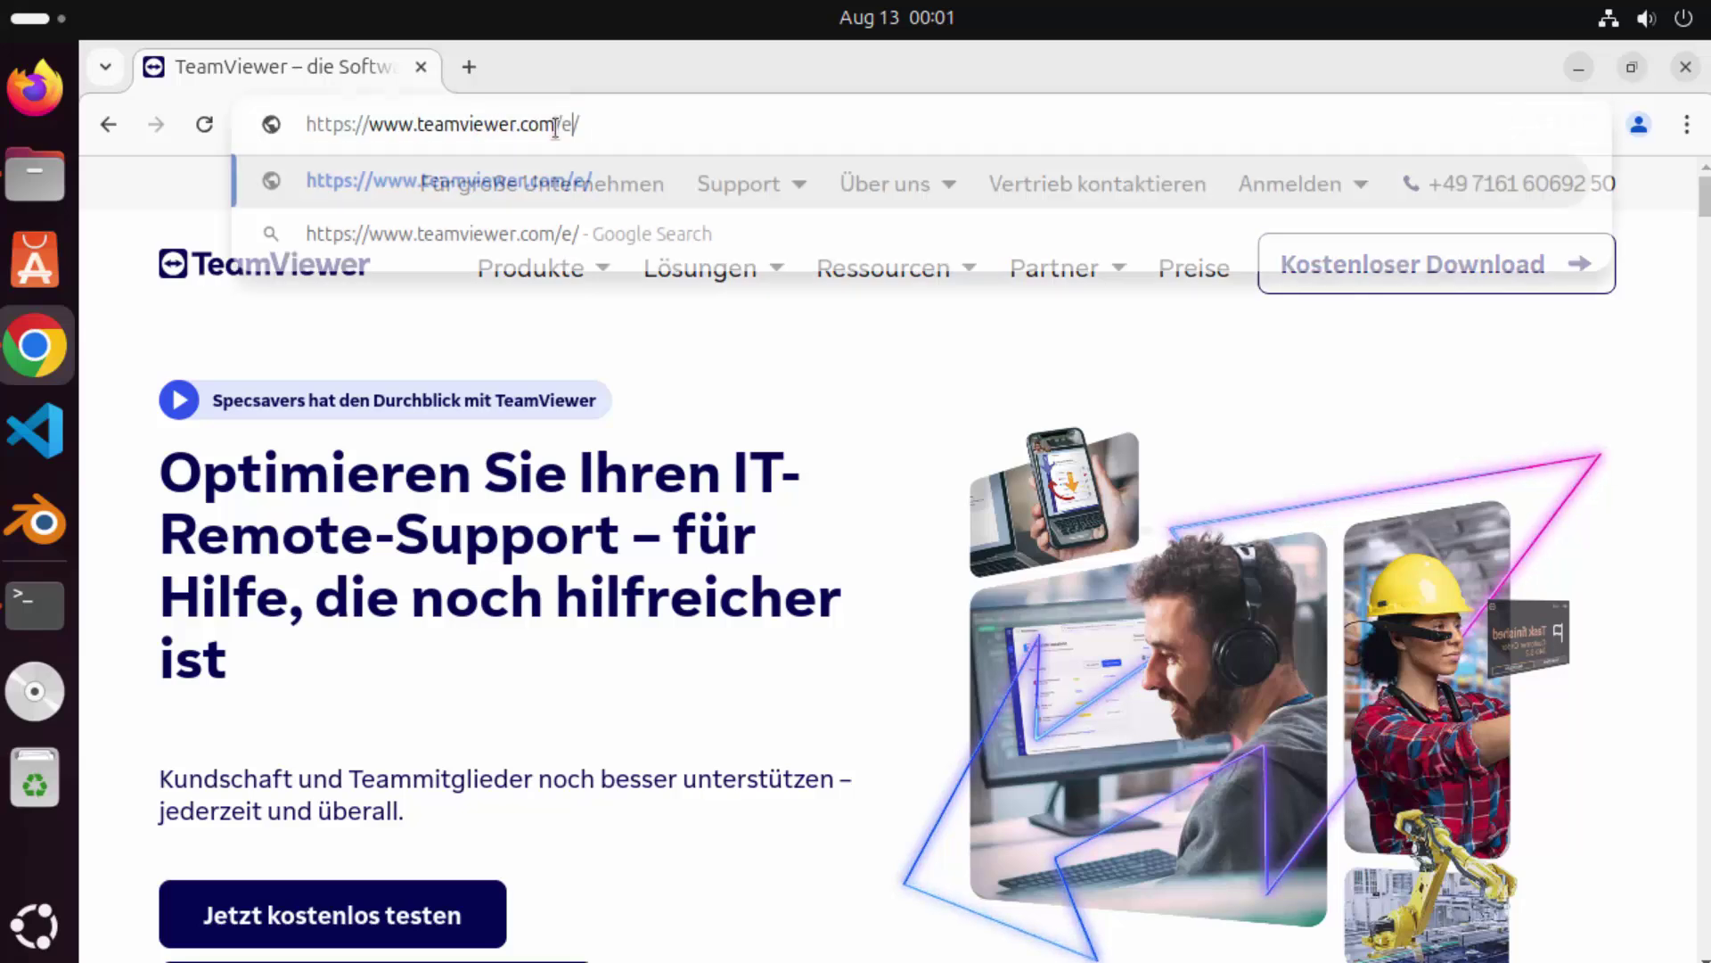
{"action": "key", "text": "Return"}
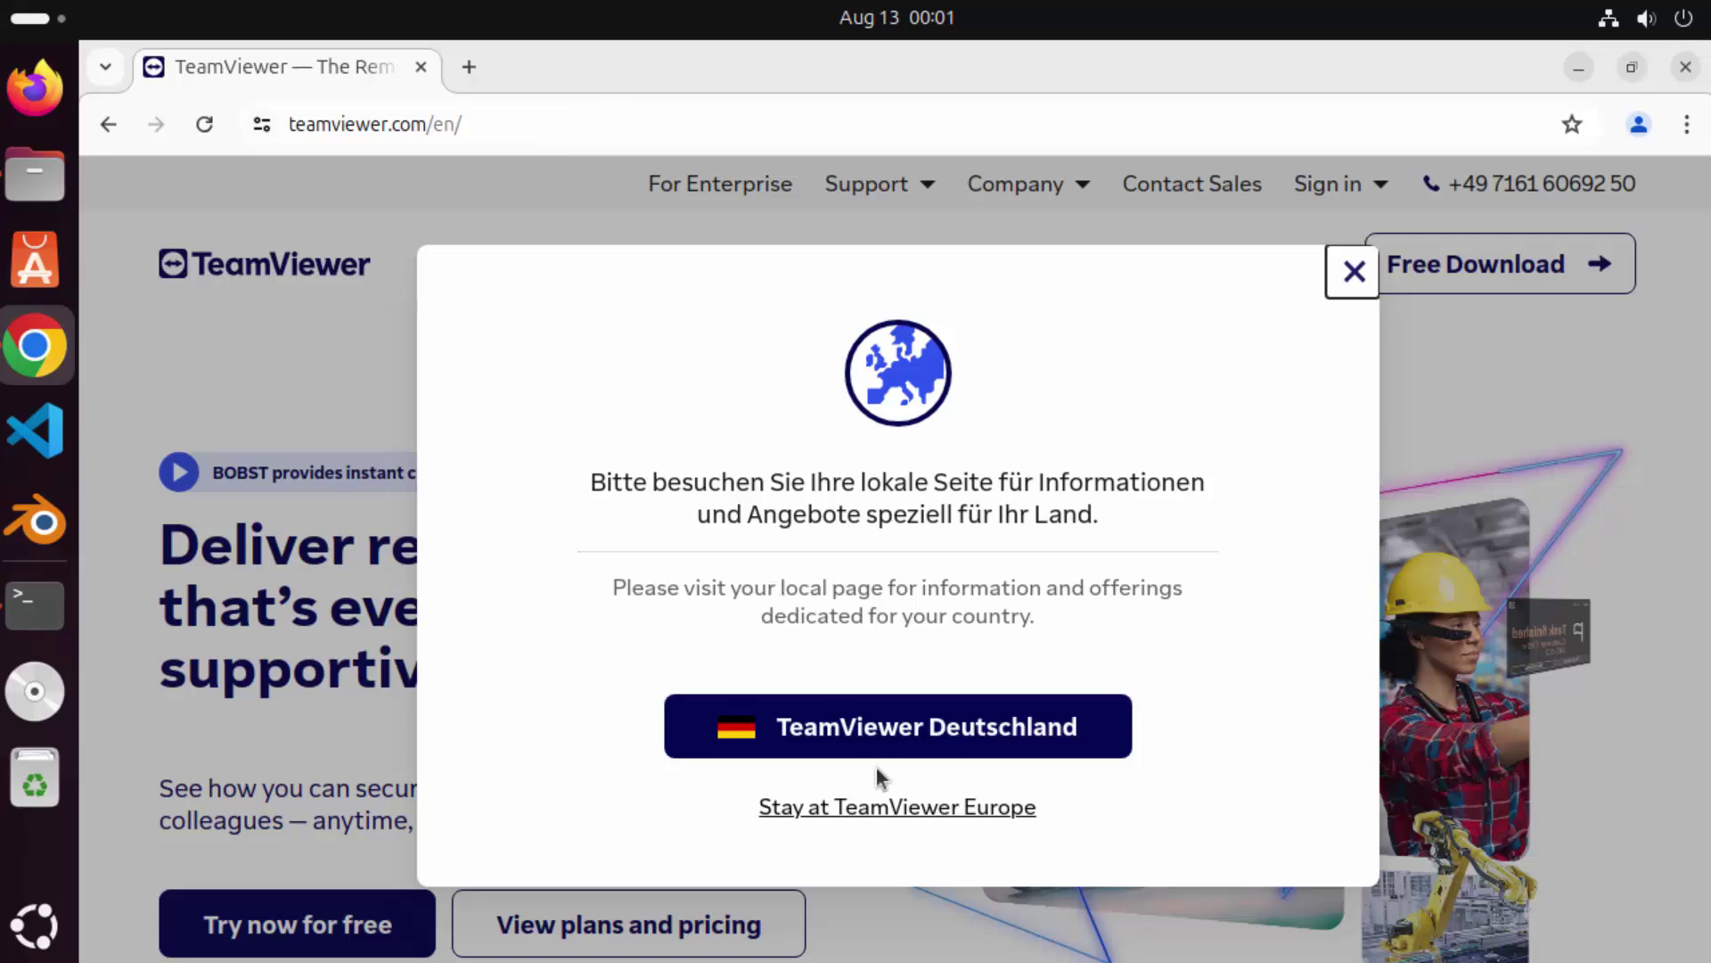
{"action": "left_click", "coordinate": [886, 807]}
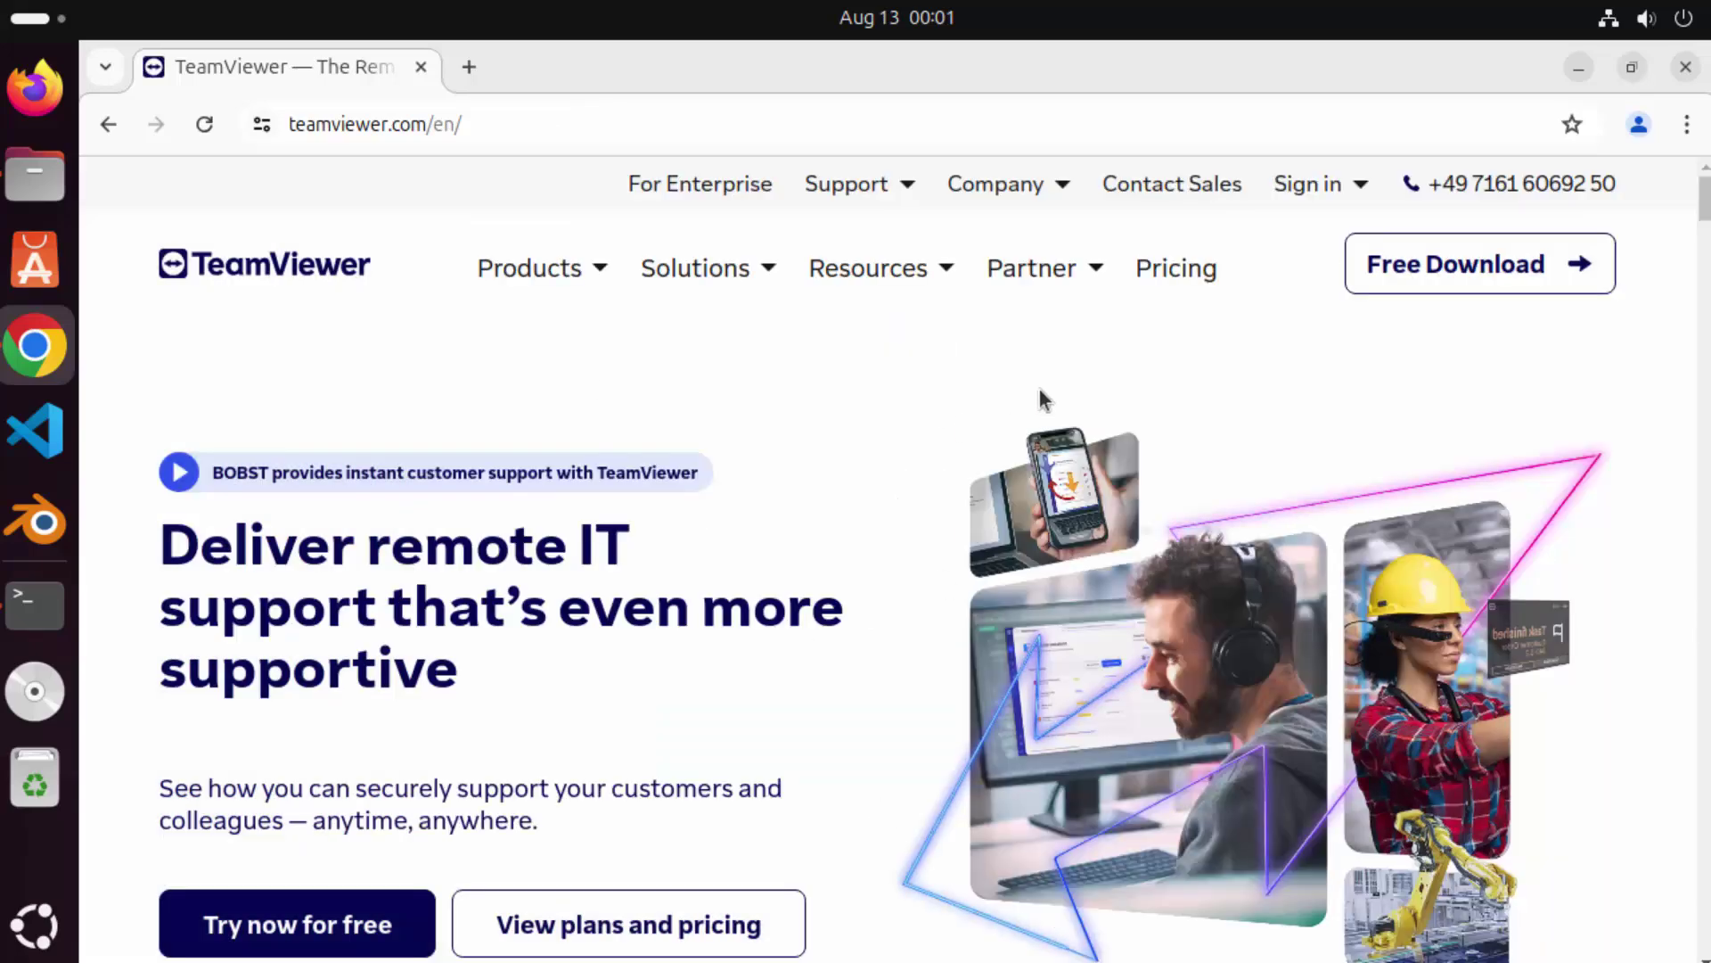
- Go to Free Download and review the Free, Remote Access (€13.90) and Business (€32.90) plans
{"action": "left_click", "coordinate": [1487, 270]}
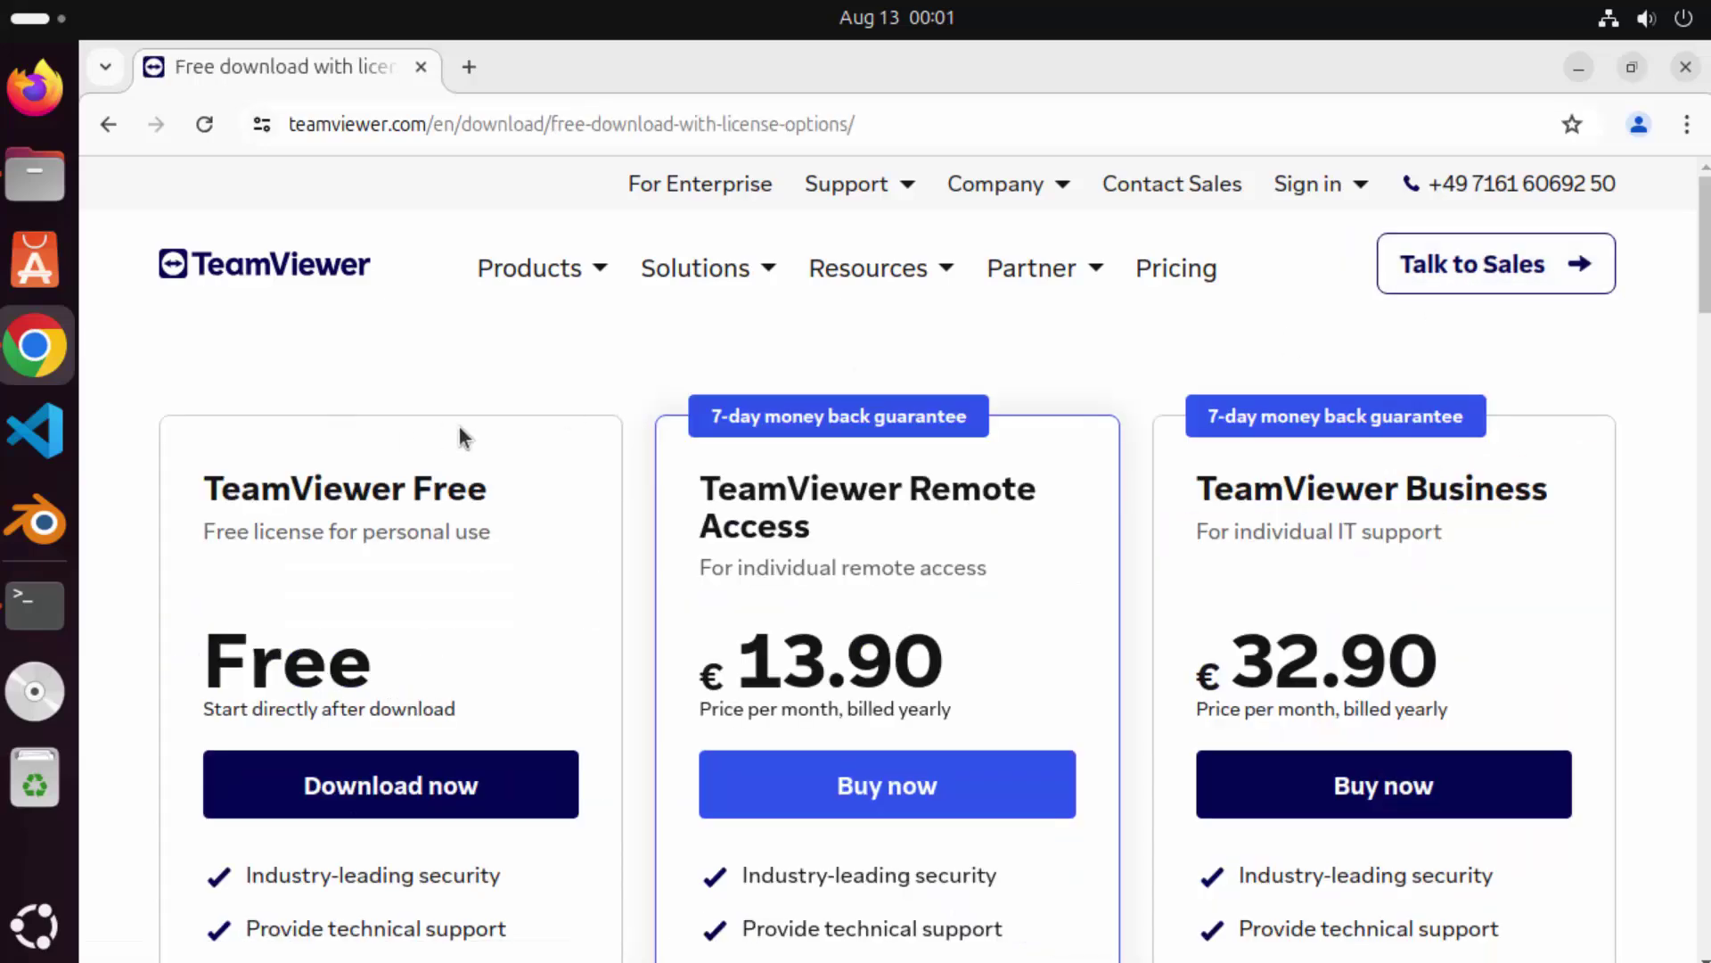
{"action": "scroll", "coordinate": [458, 425], "scroll_direction": "down", "scroll_amount": 2}
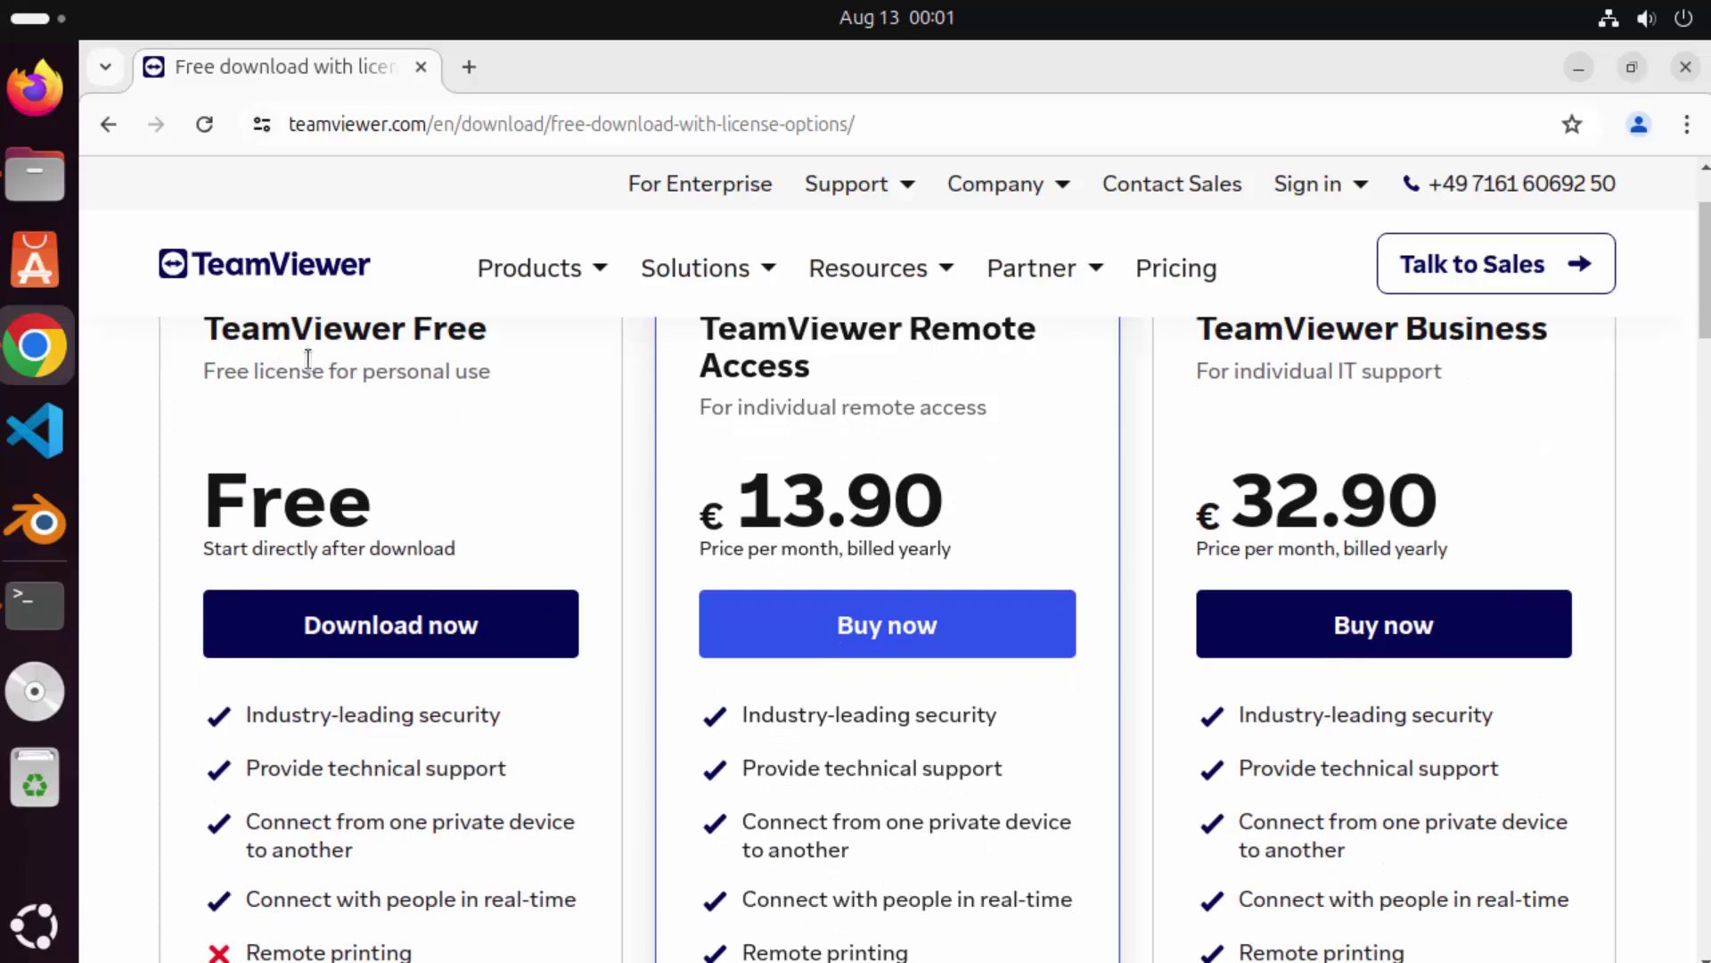
{"action": "scroll", "coordinate": [336, 445], "scroll_direction": "down", "scroll_amount": 2}
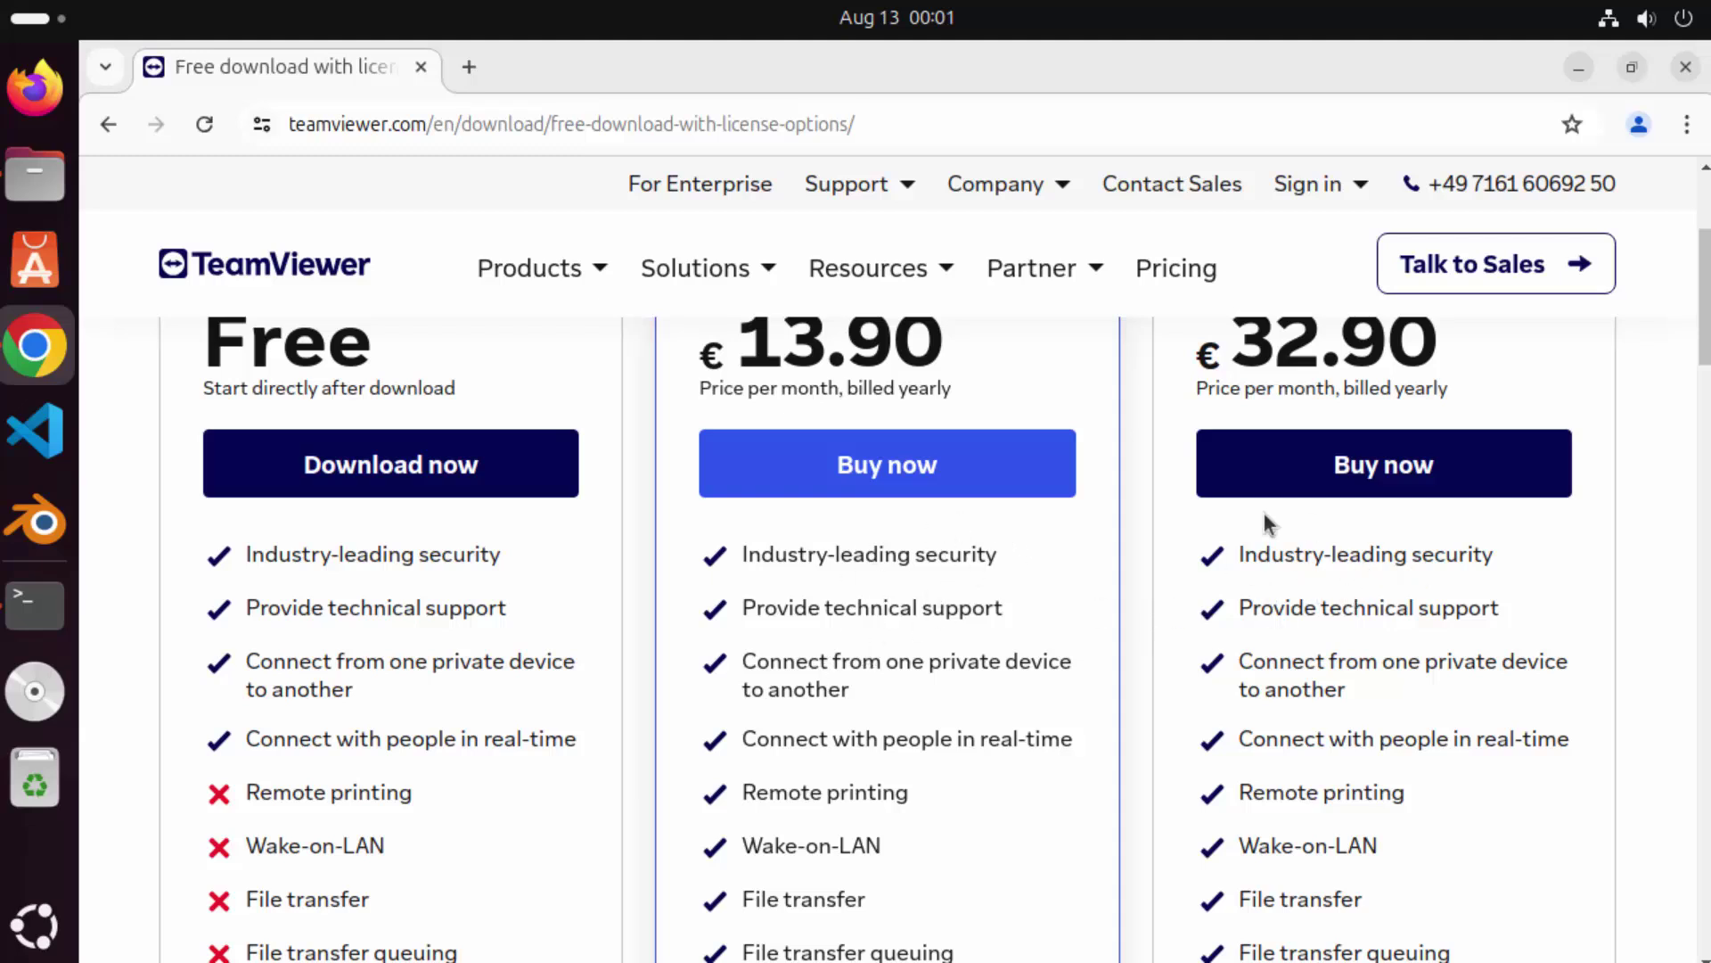
{"action": "scroll", "coordinate": [1087, 612], "scroll_direction": "up", "scroll_amount": 4}
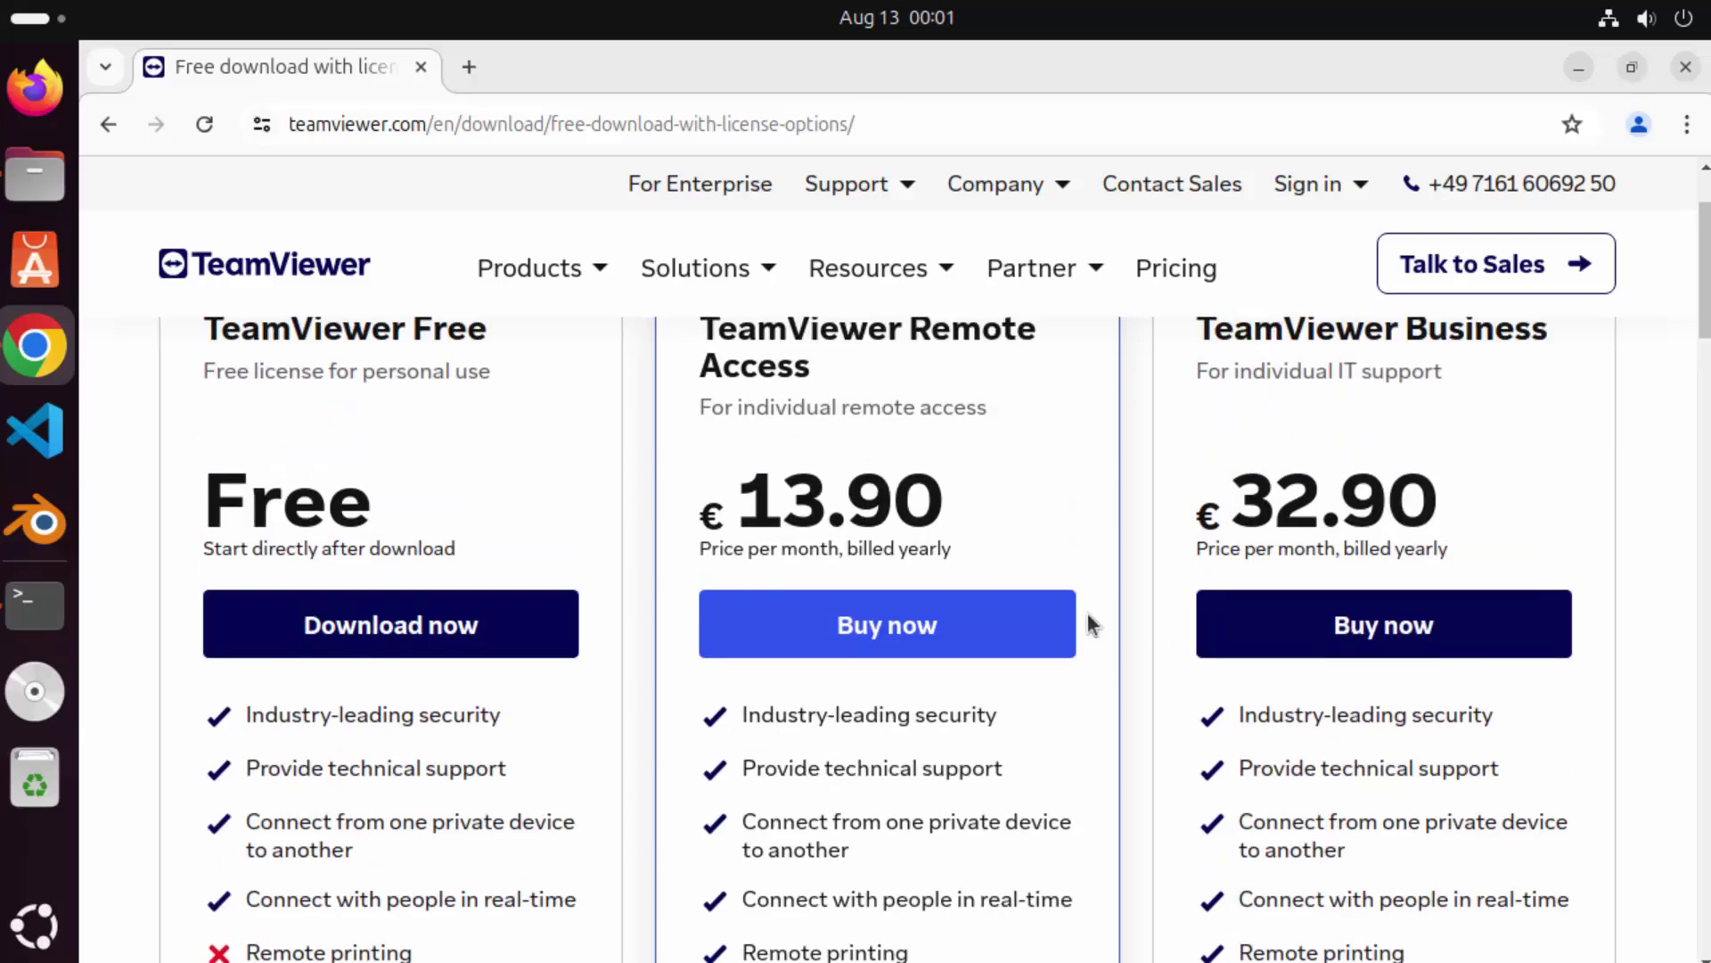
{"action": "scroll", "coordinate": [1087, 612], "scroll_direction": "down", "scroll_amount": 4}
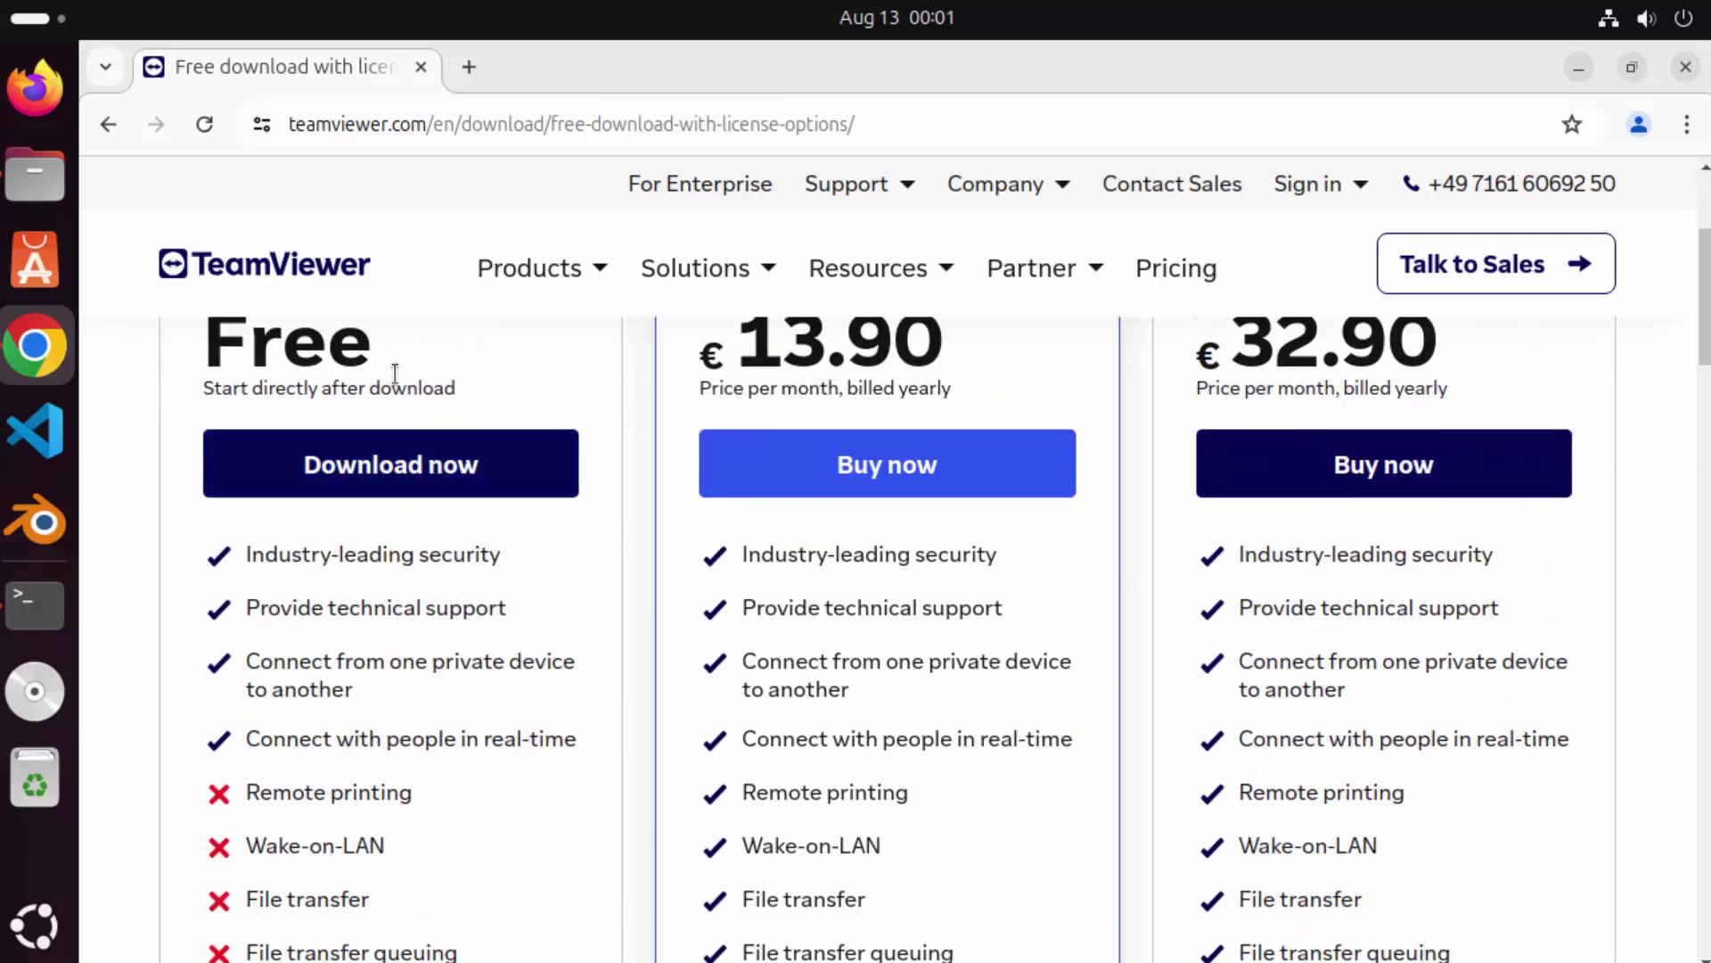
- Download the Ubuntu/Debian x86-64bit full client teamviewer_15.55.3_amd64.deb and confirm the 90.9 MB download
{"action": "left_click", "coordinate": [353, 474]}
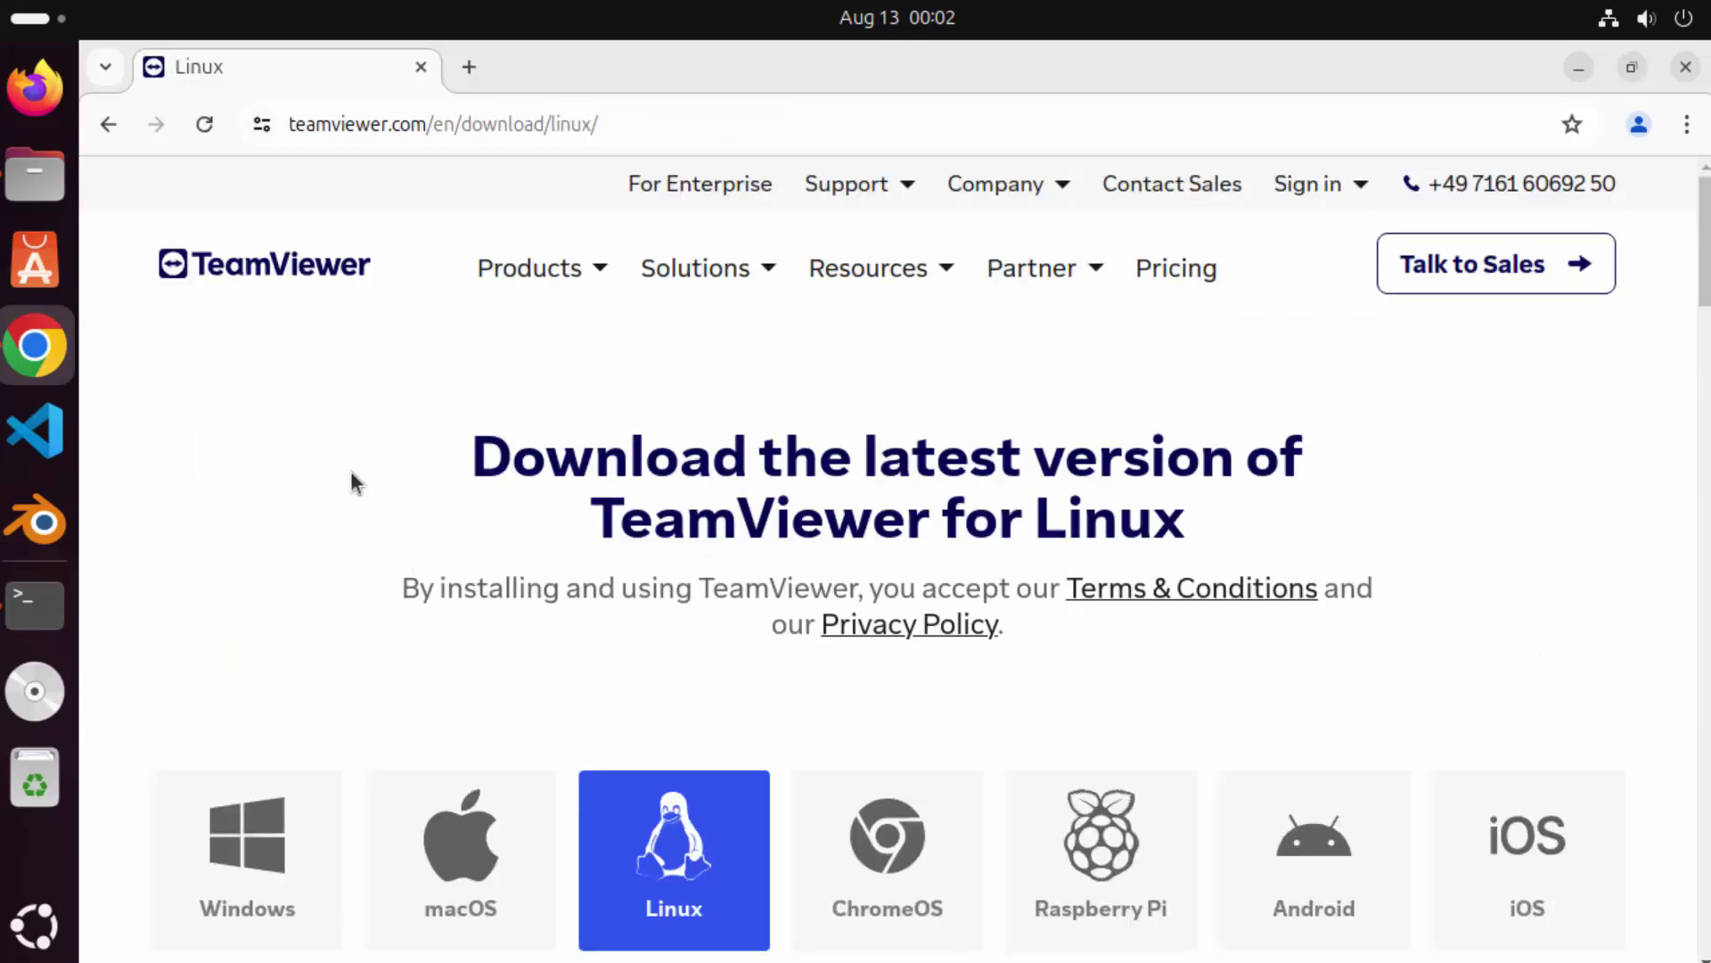
{"action": "scroll", "coordinate": [351, 470], "scroll_direction": "down", "scroll_amount": 3}
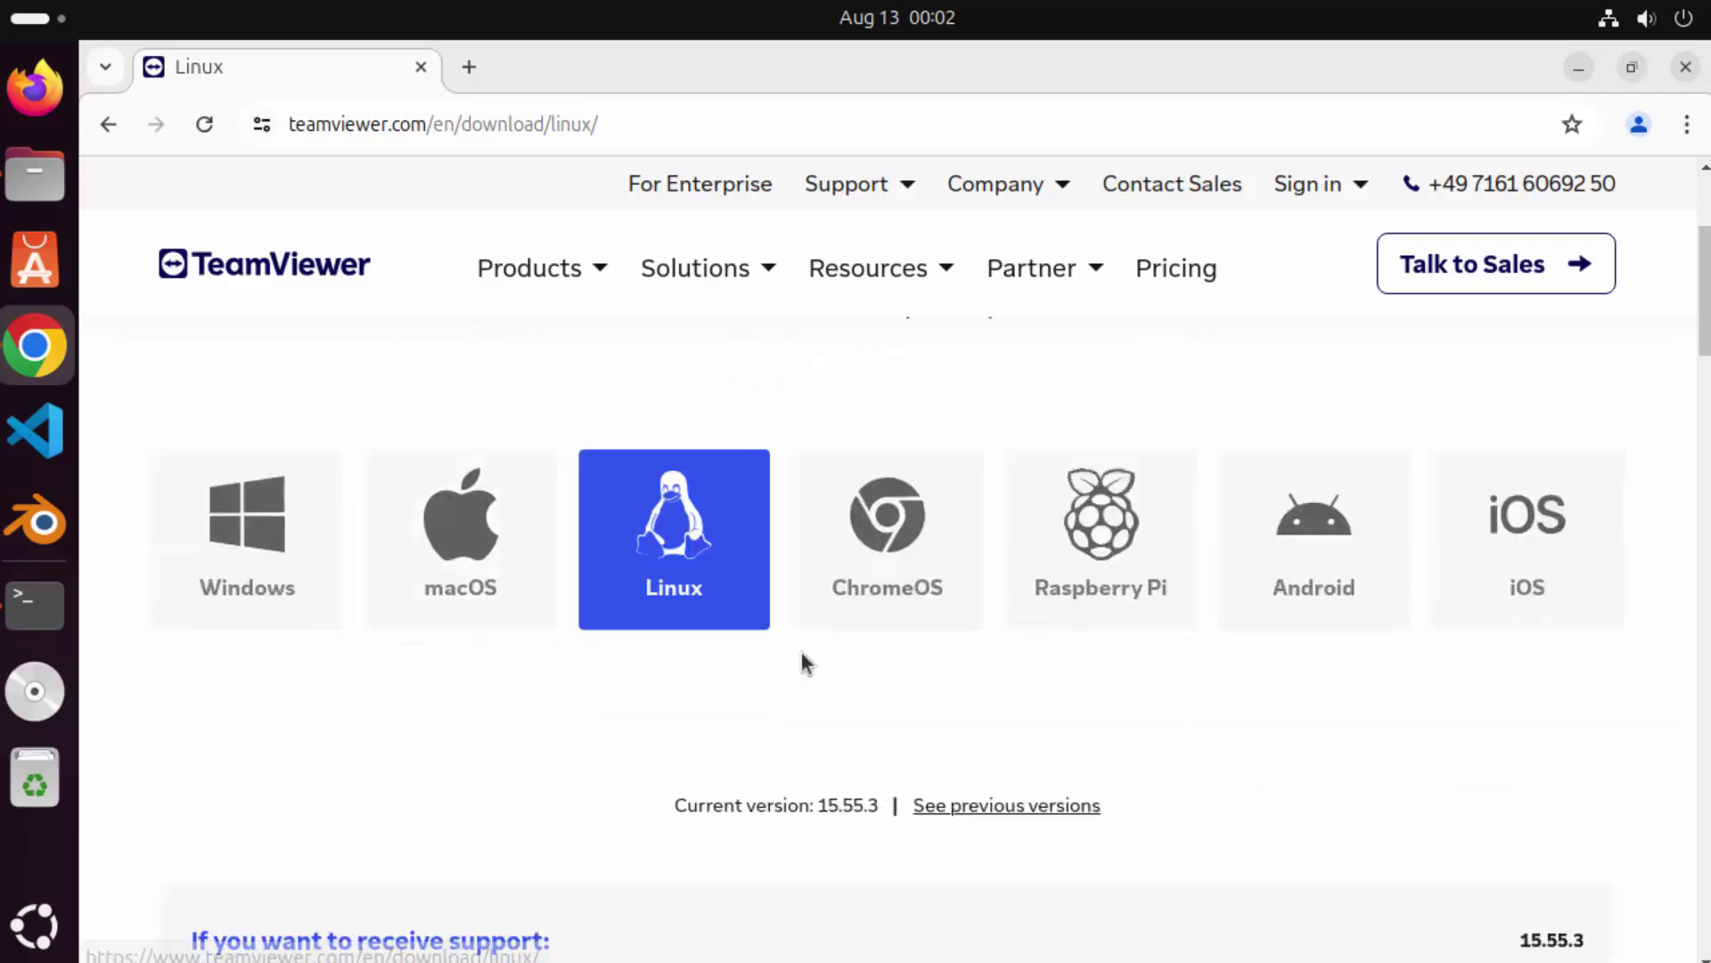
{"action": "scroll", "coordinate": [802, 661], "scroll_direction": "down", "scroll_amount": 4}
{"action": "scroll", "coordinate": [803, 660], "scroll_direction": "down", "scroll_amount": 3}
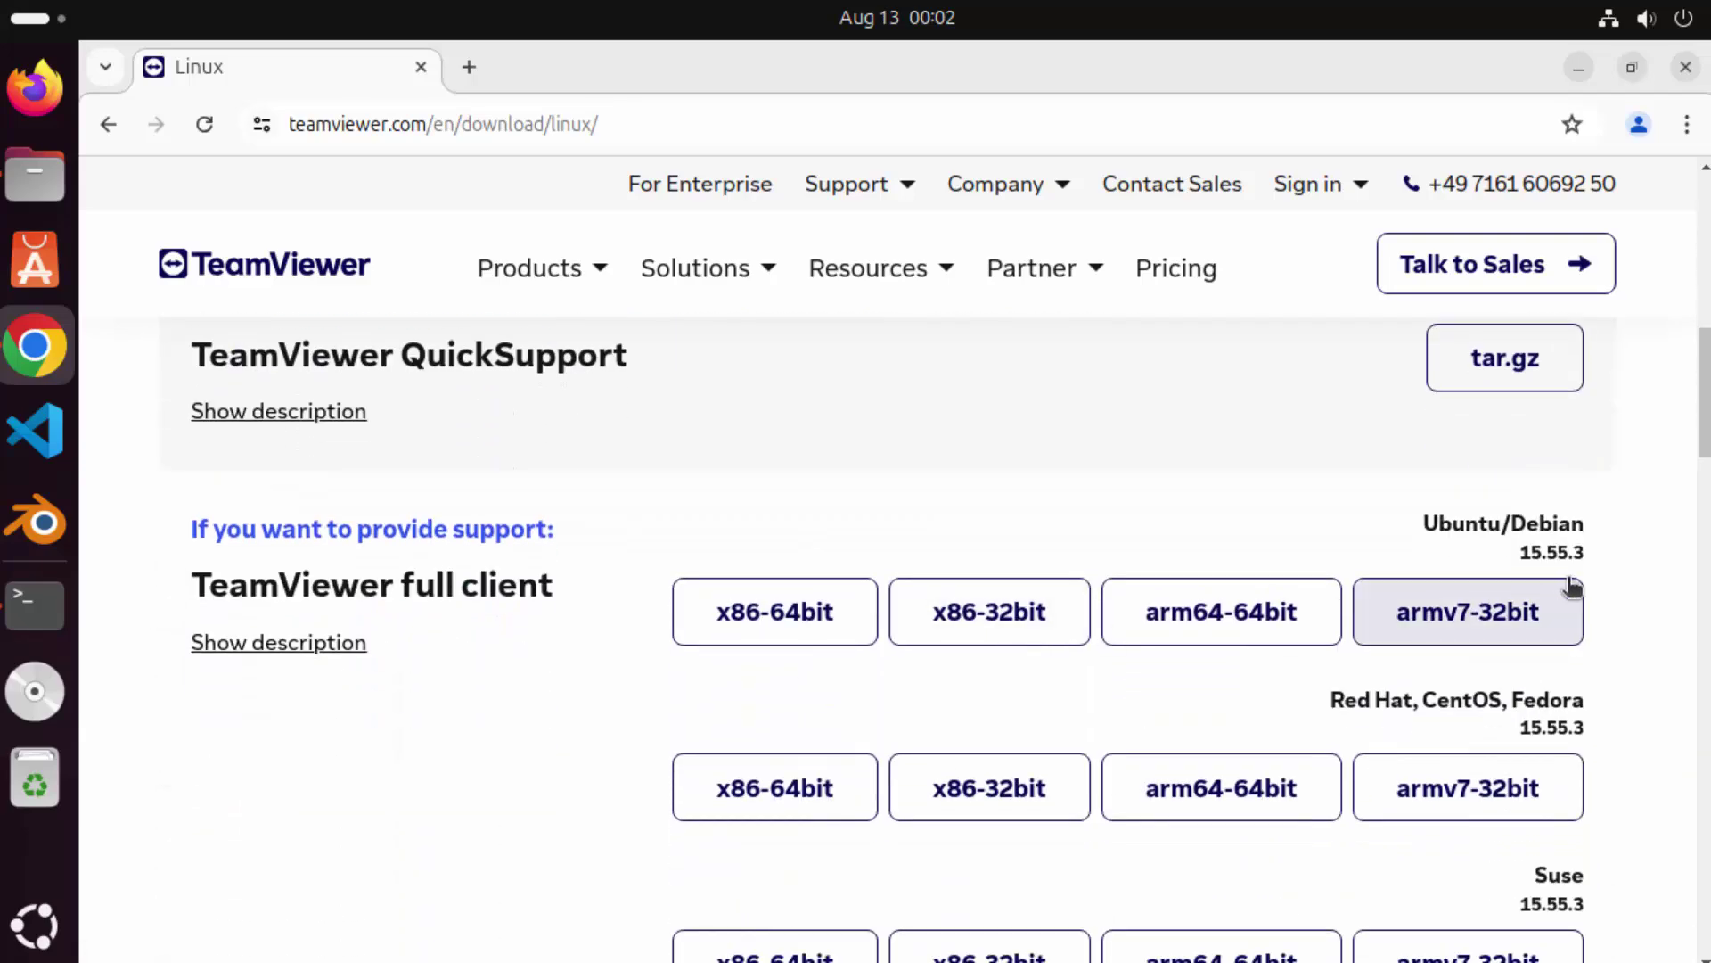
{"action": "left_click_drag", "start_coordinate": [1440, 524], "coordinate": [1456, 523]}
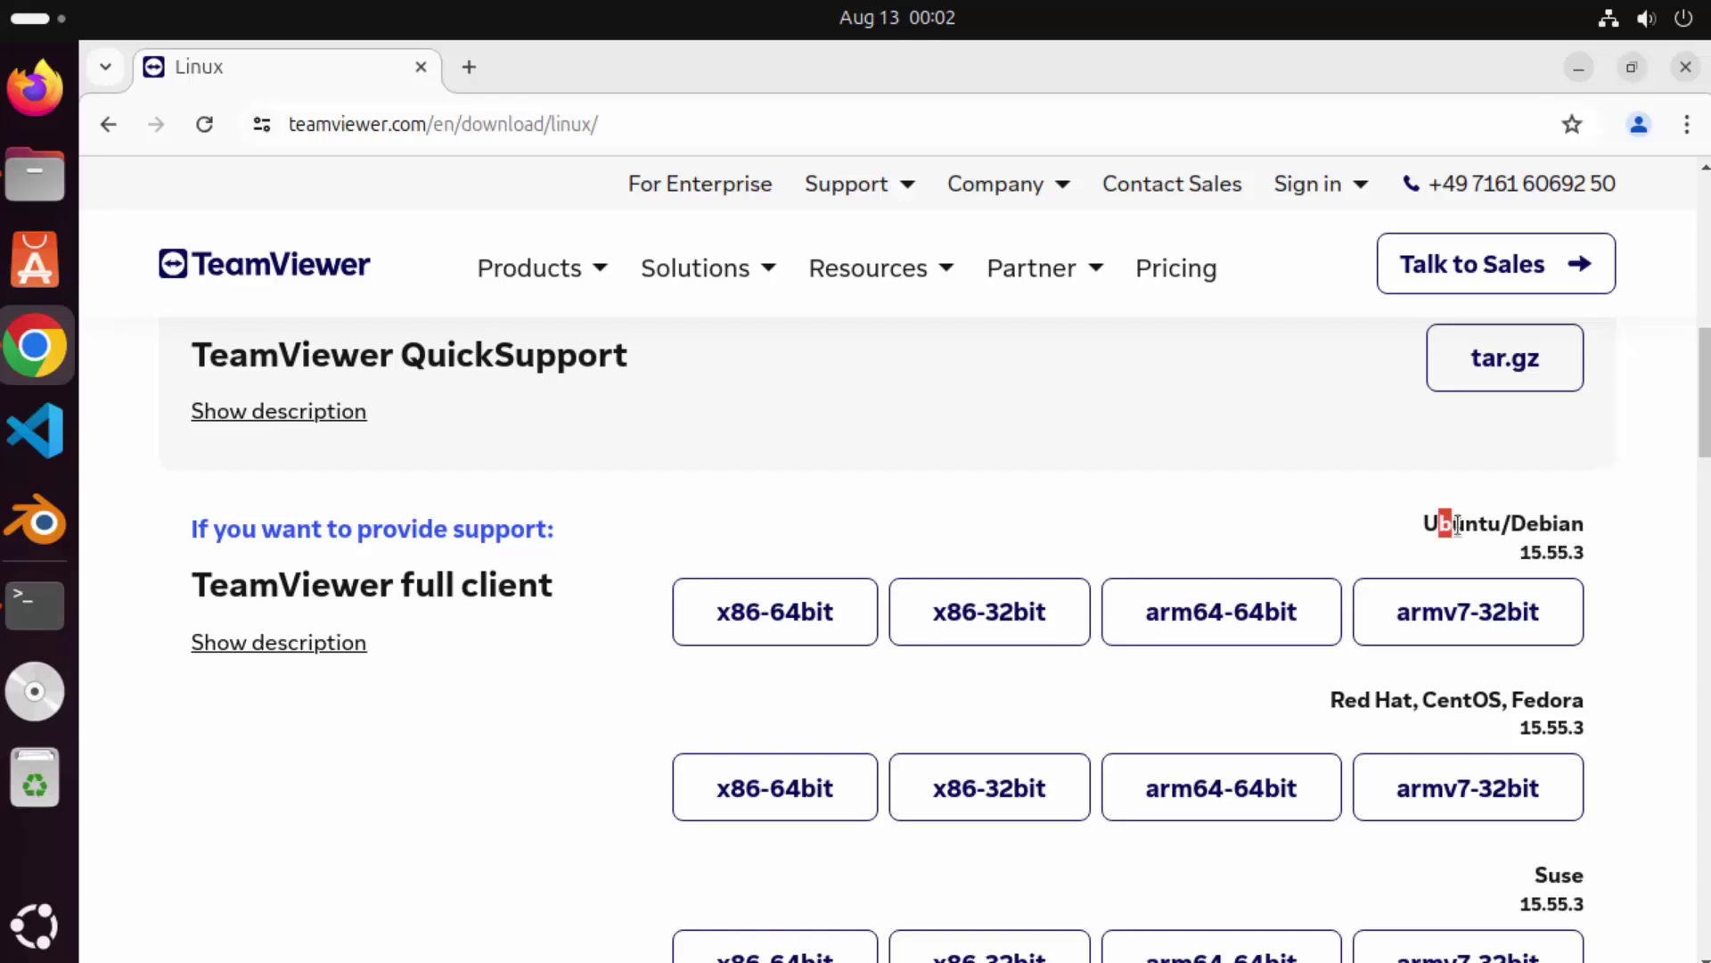
{"action": "double_click", "coordinate": [1456, 523]}
{"action": "left_click", "coordinate": [1410, 527]}
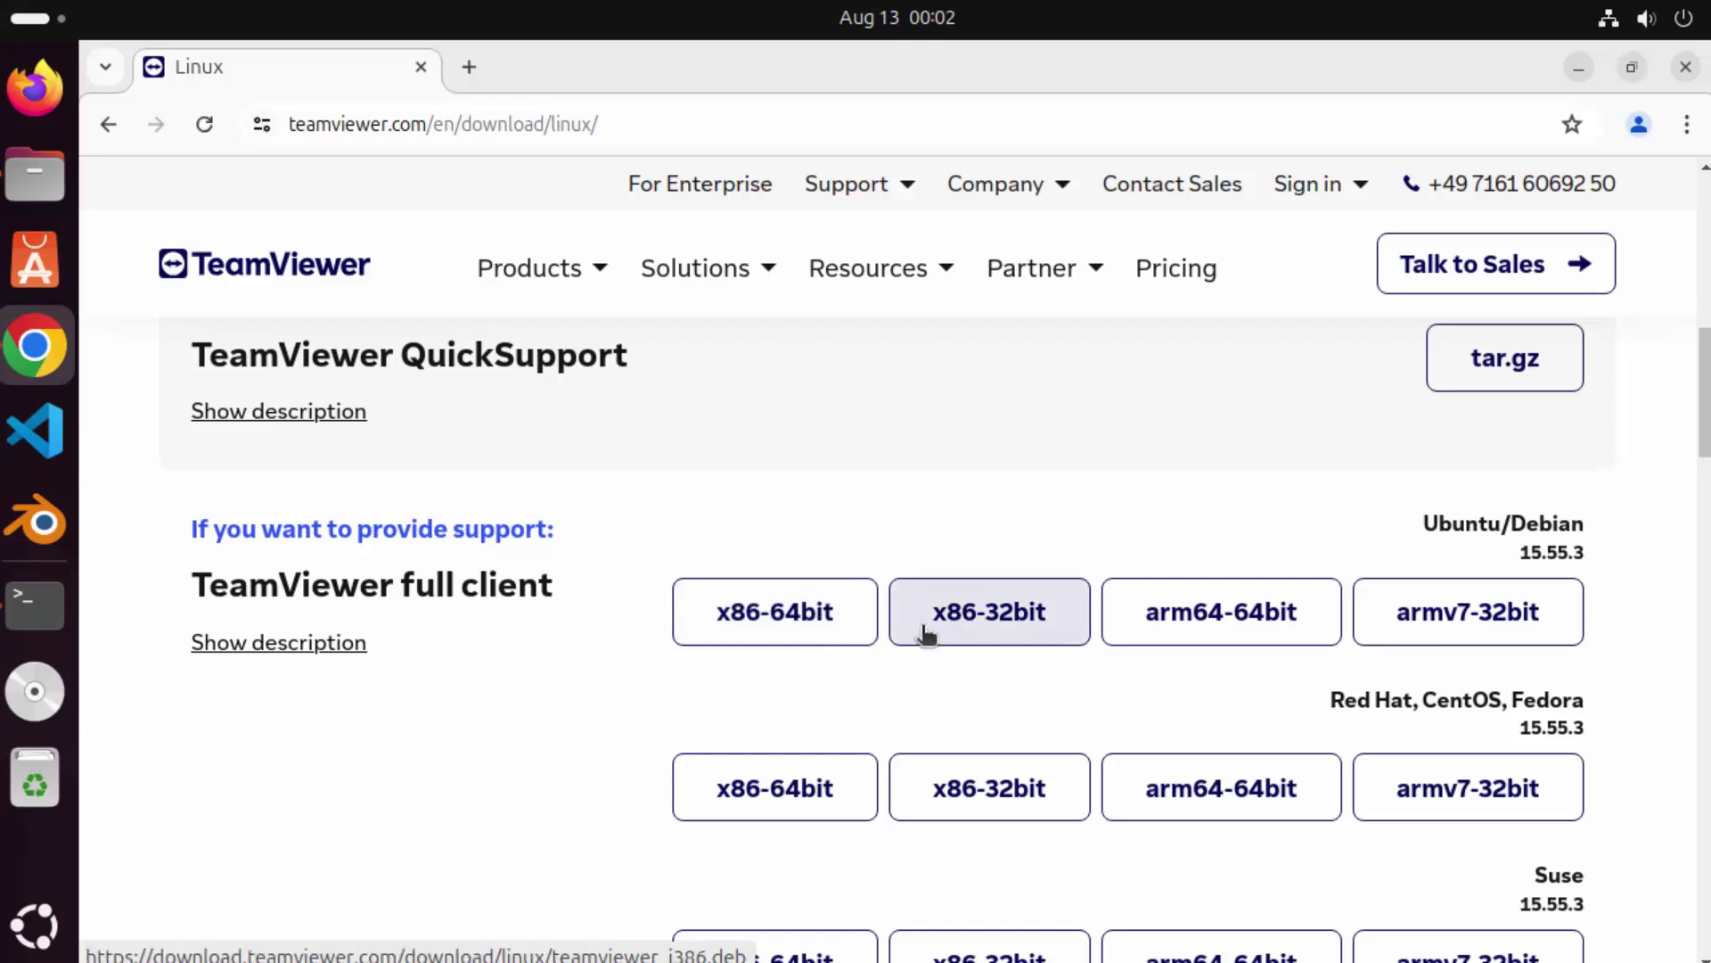
{"action": "left_click", "coordinate": [760, 635]}
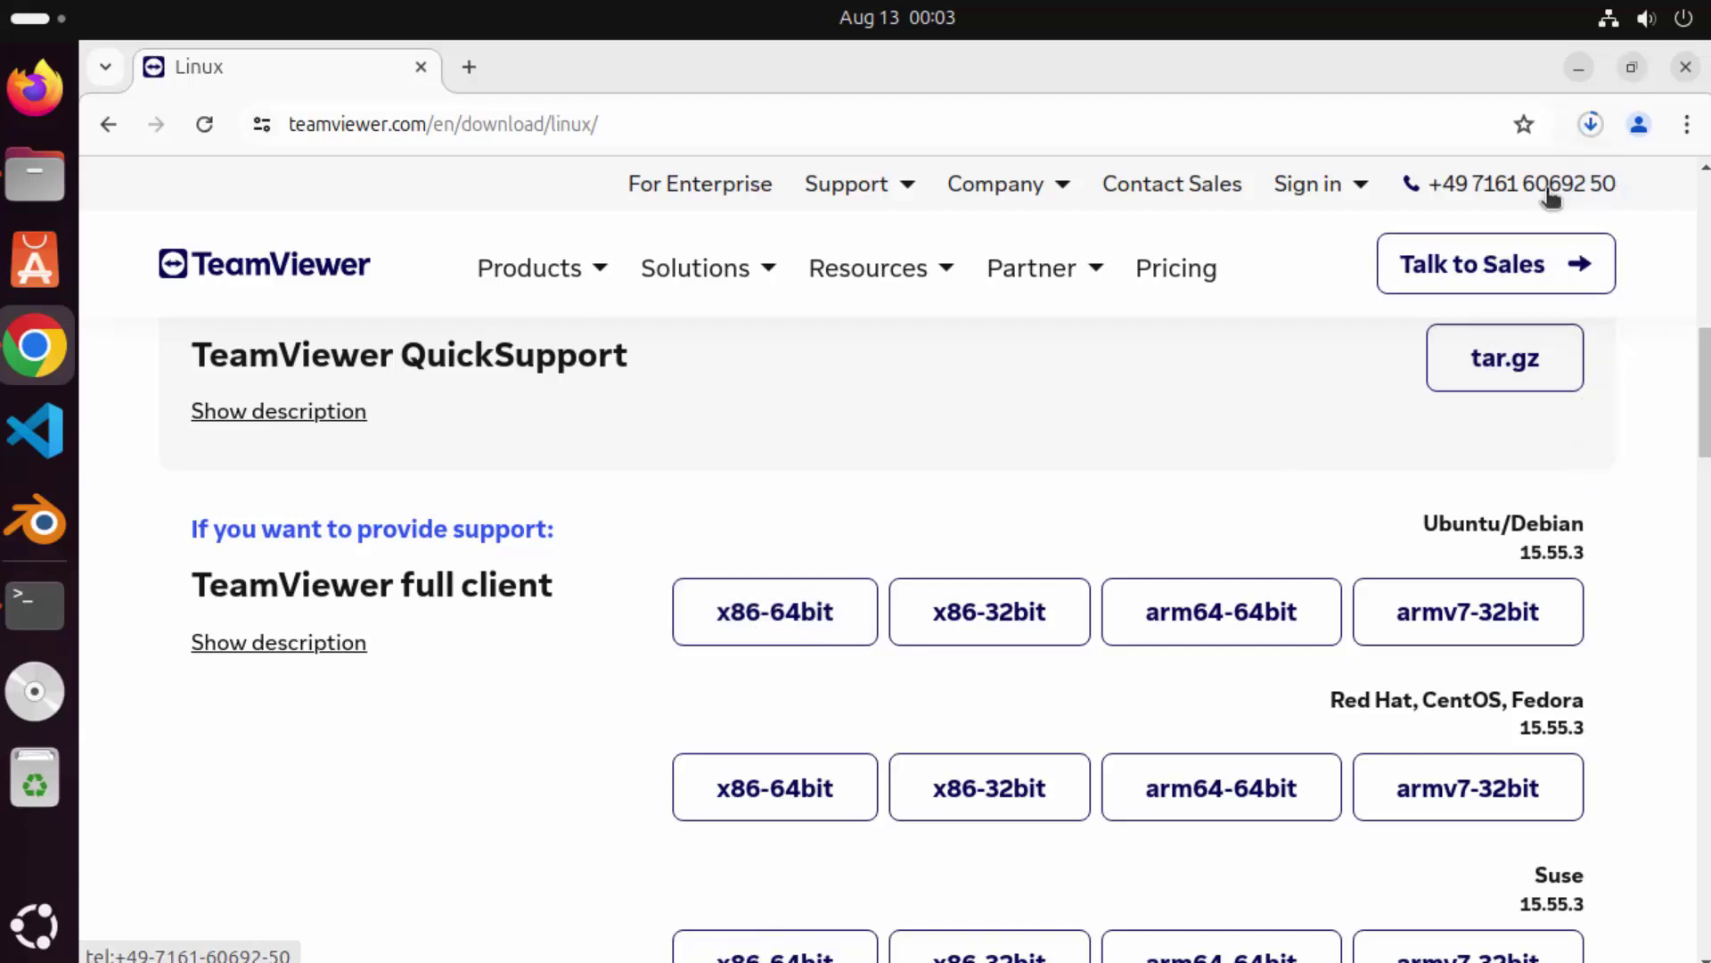
{"action": "left_click", "coordinate": [1591, 125]}
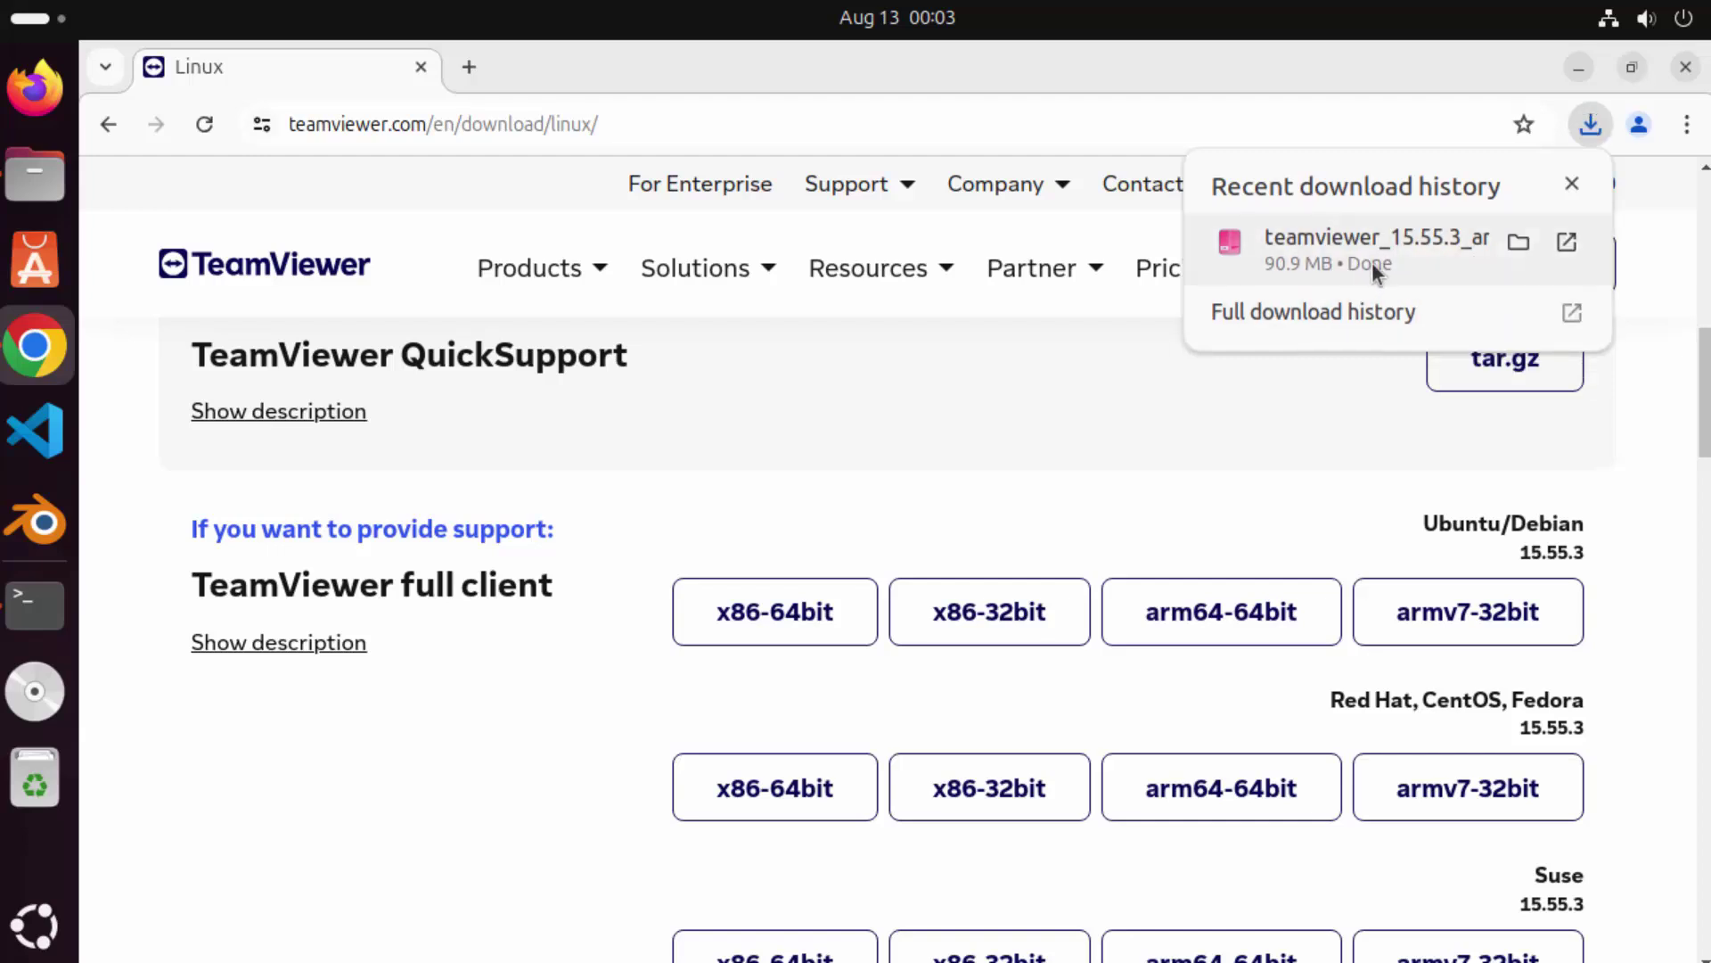
- Show teamviewer_15.55.3_amd64.deb in the Downloads folder and open it with App Center
{"action": "left_click", "coordinate": [1568, 242]}
{"action": "left_click", "coordinate": [1580, 68]}
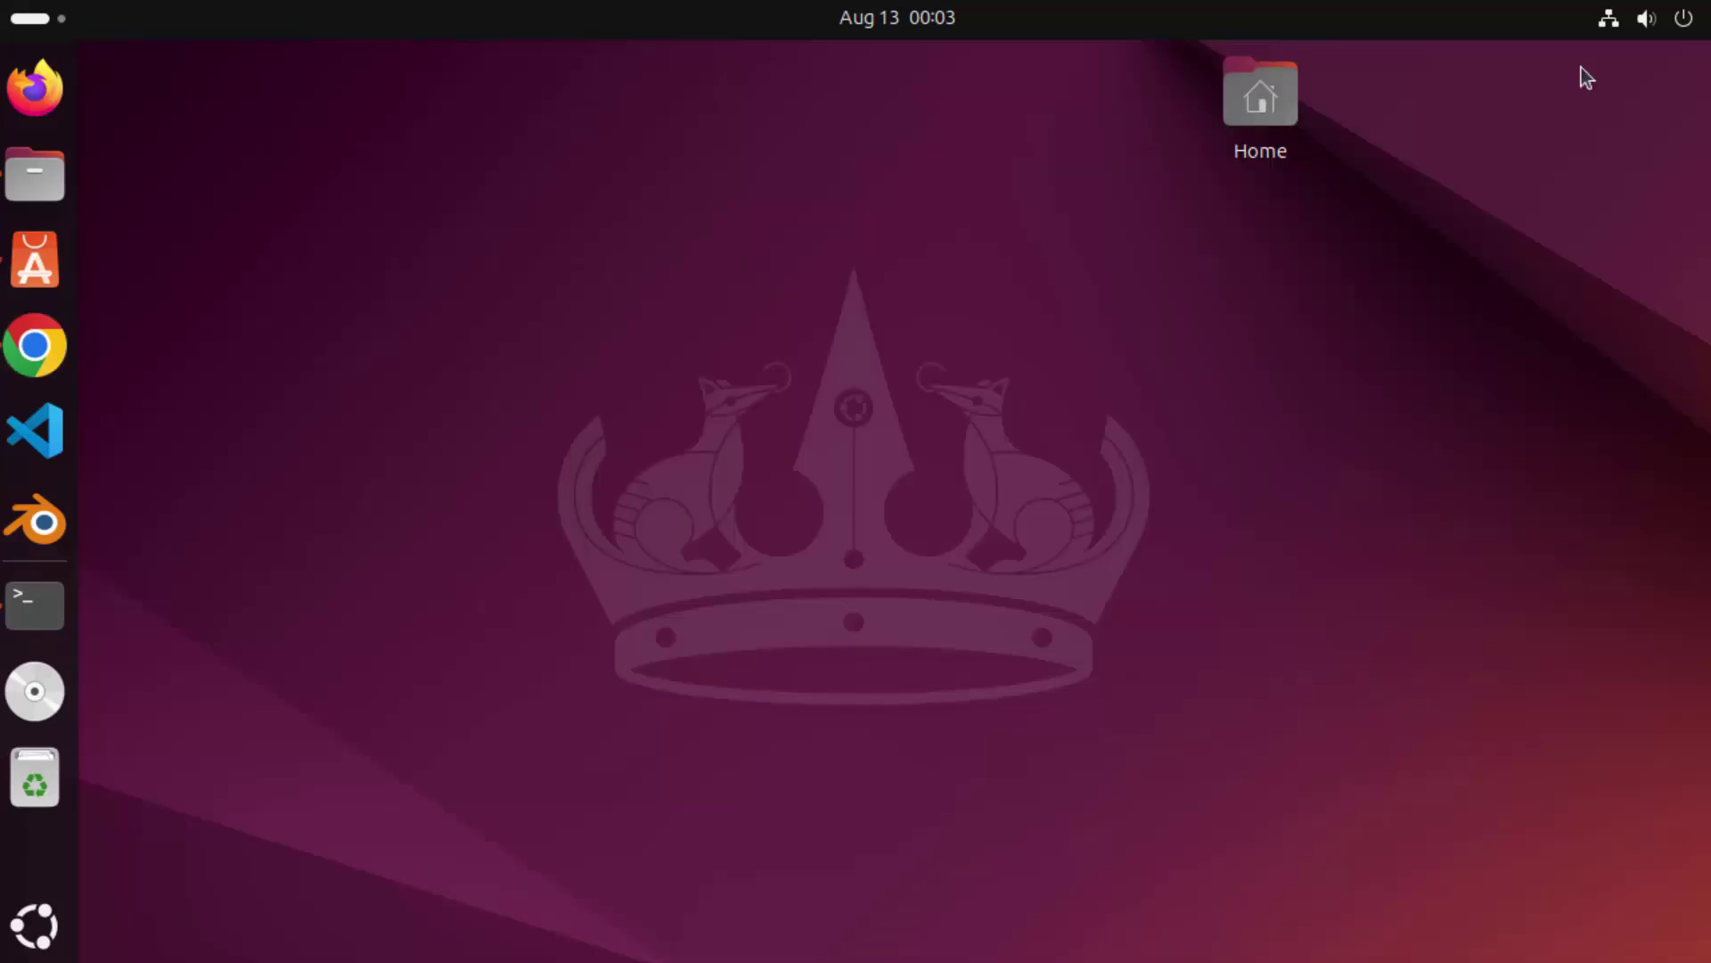
{"action": "left_click", "coordinate": [25, 180]}
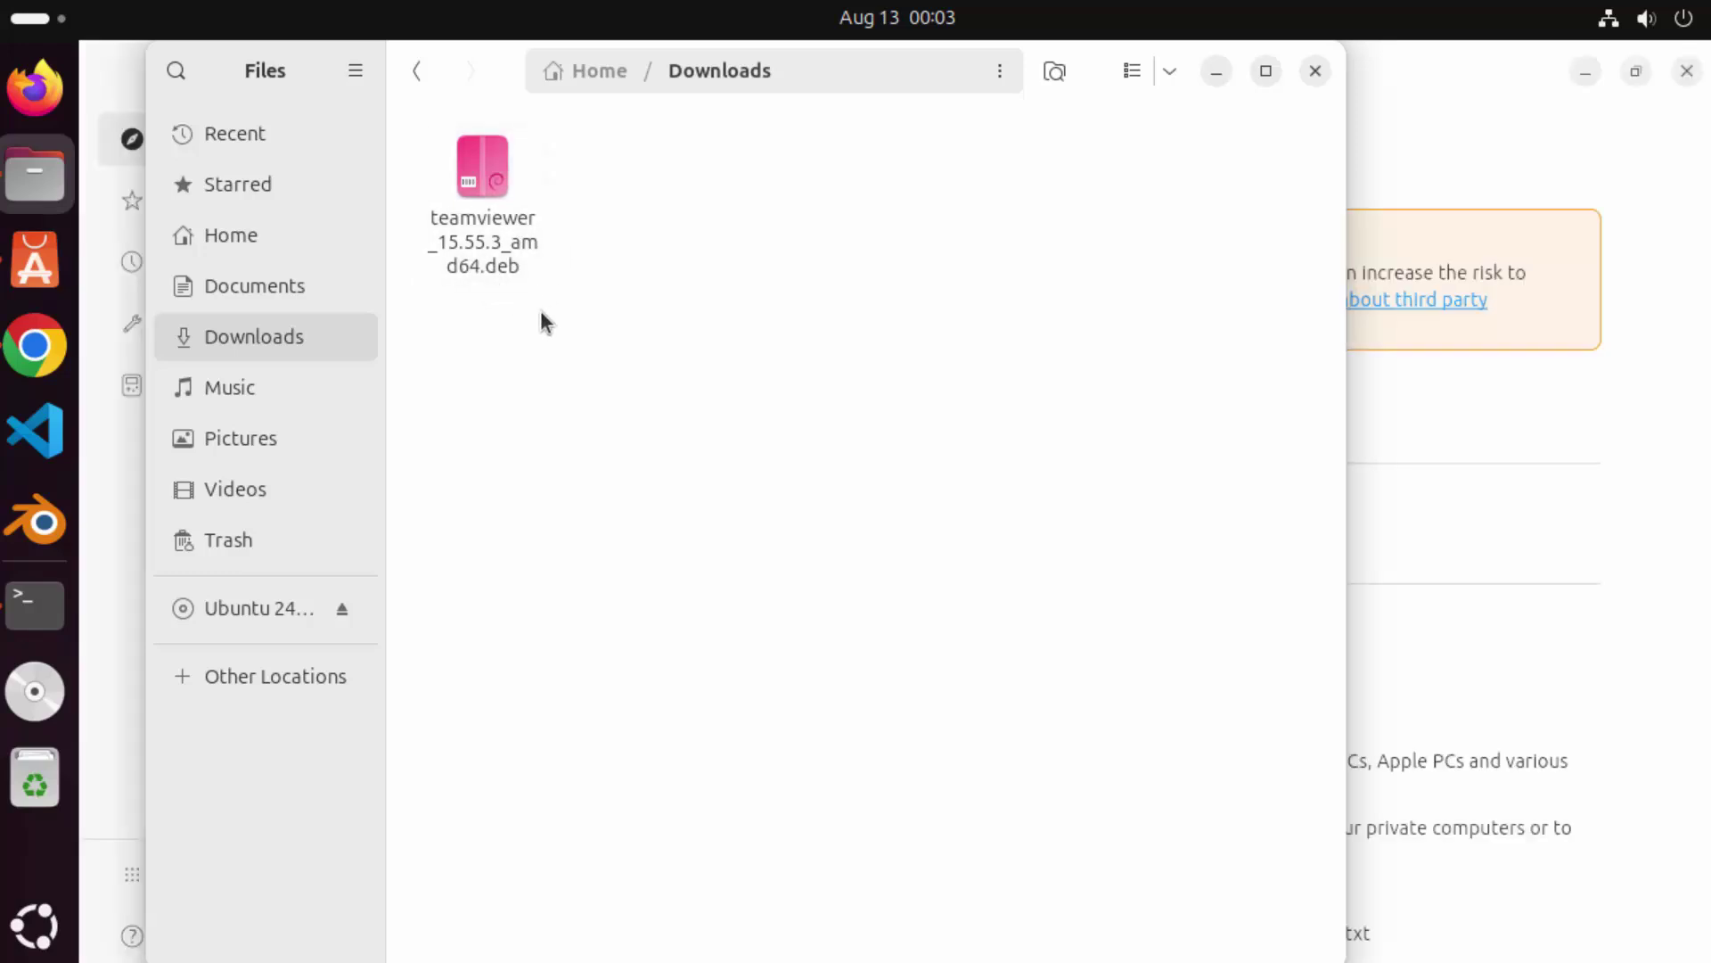
{"action": "left_click", "coordinate": [1583, 72]}
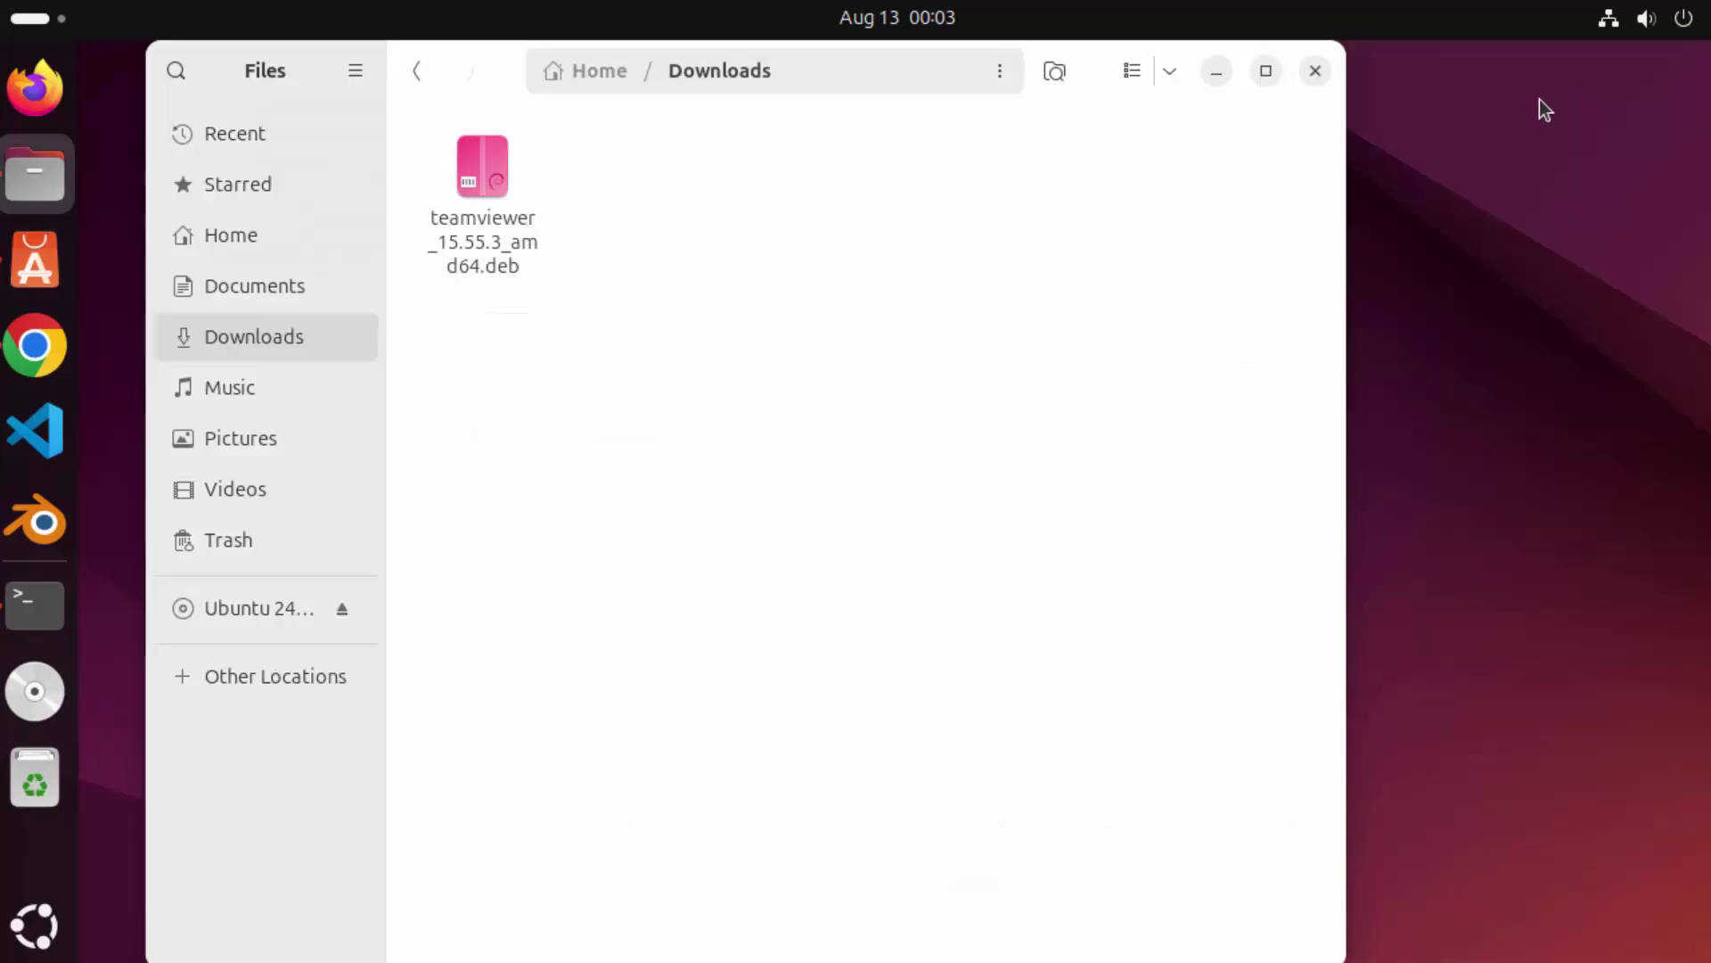
{"action": "right_click", "coordinate": [494, 212]}
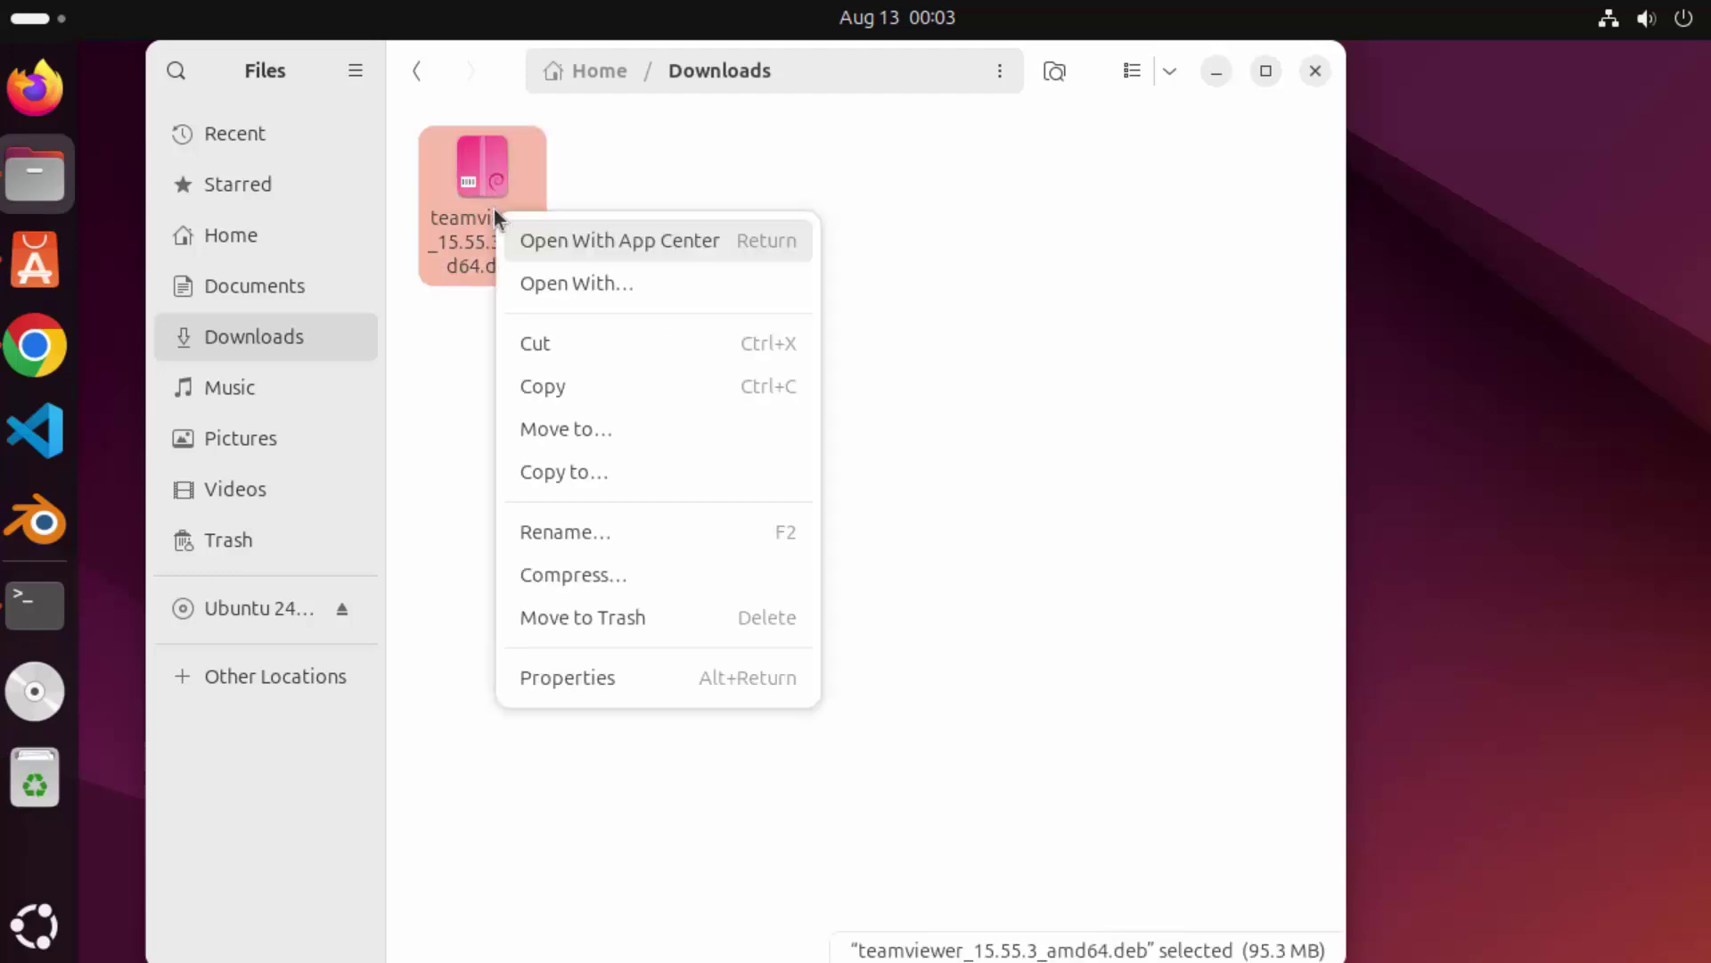
{"action": "left_click", "coordinate": [573, 246]}
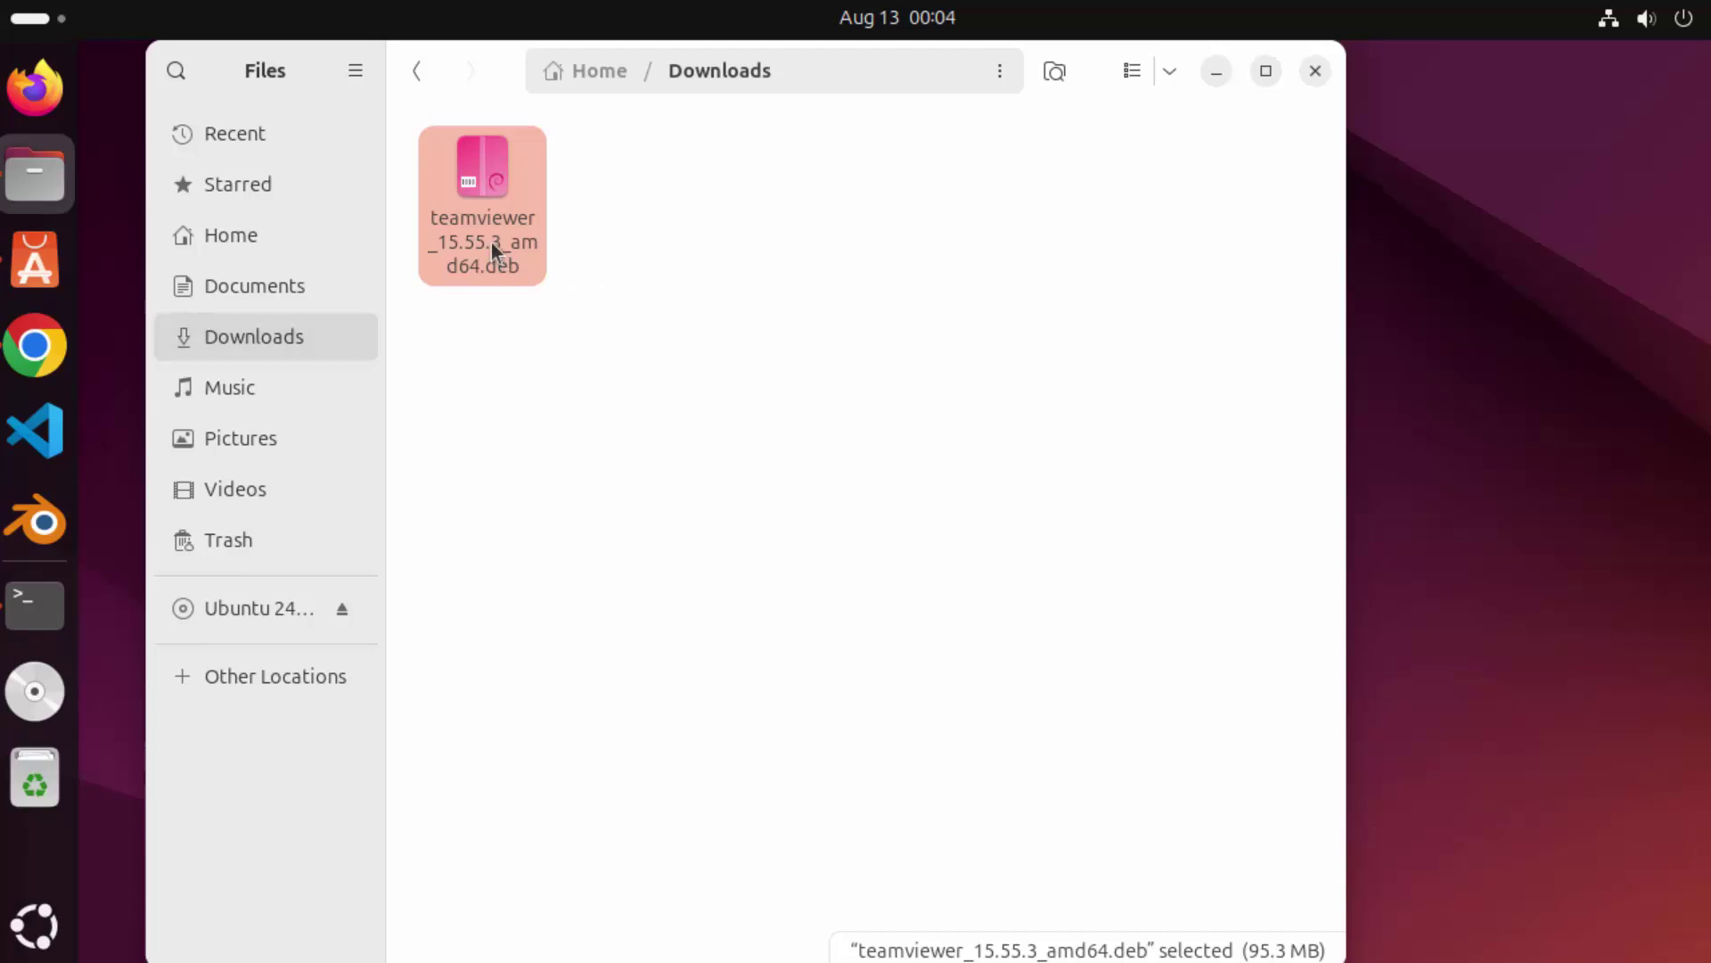
- Install the third-party teamviewer package, confirming the warning and authenticating with the account password
{"action": "left_click", "coordinate": [36, 264]}
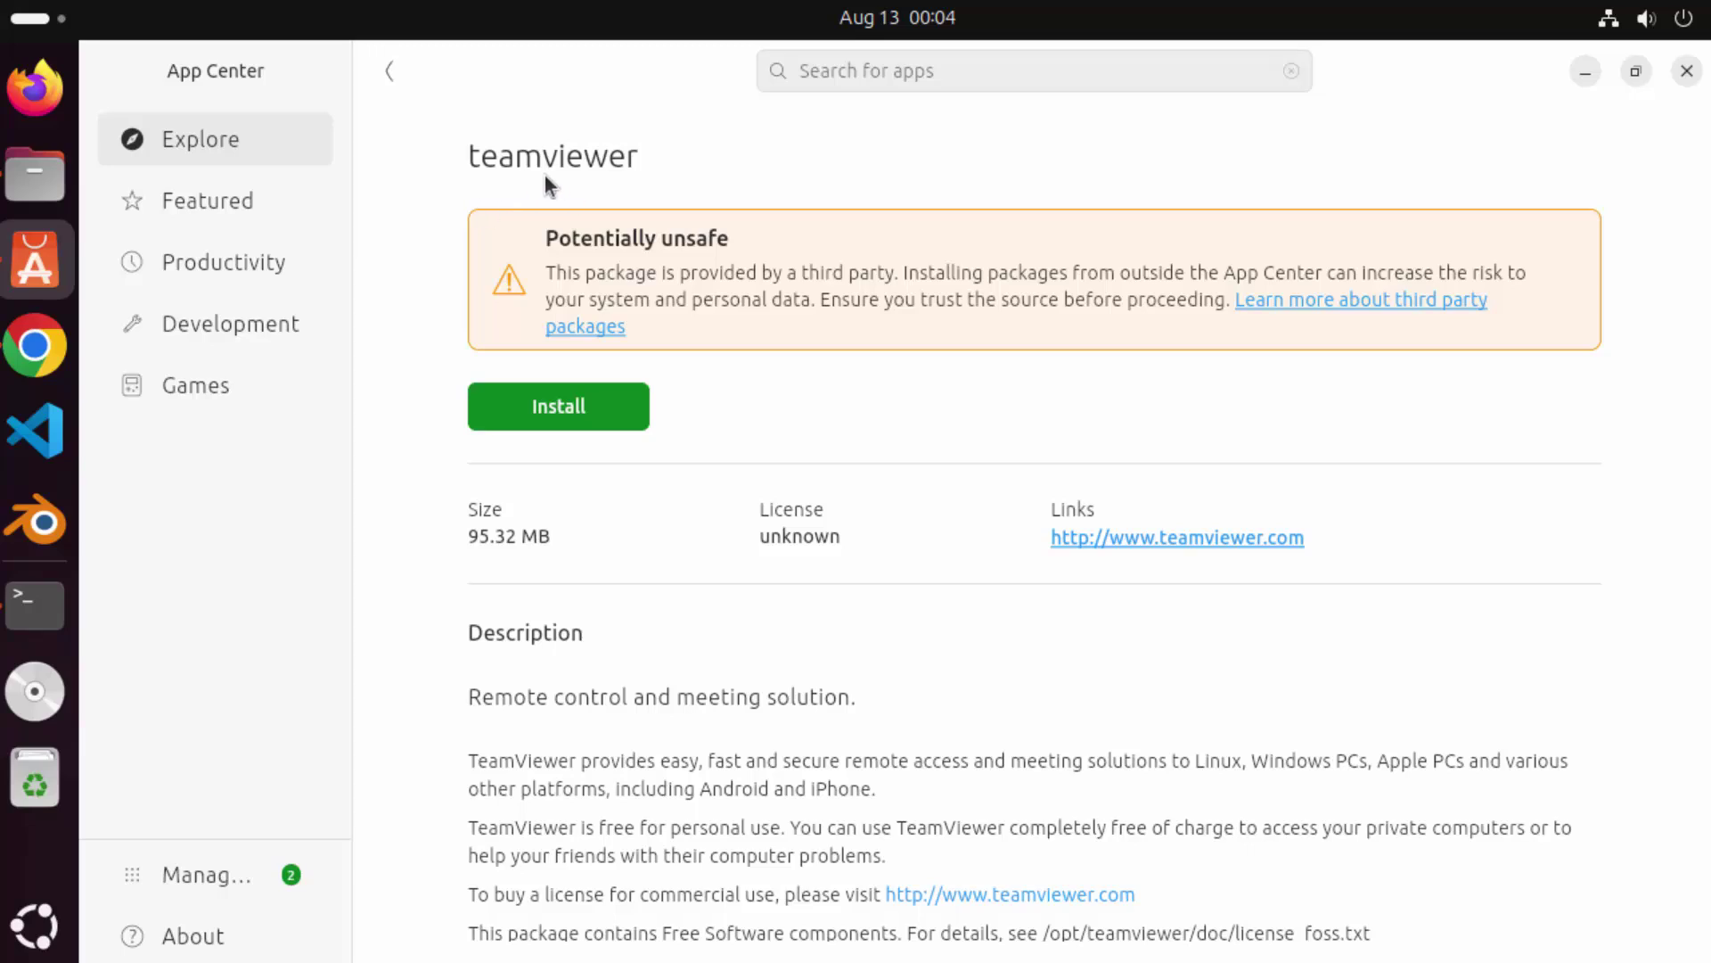
{"action": "left_click", "coordinate": [567, 417]}
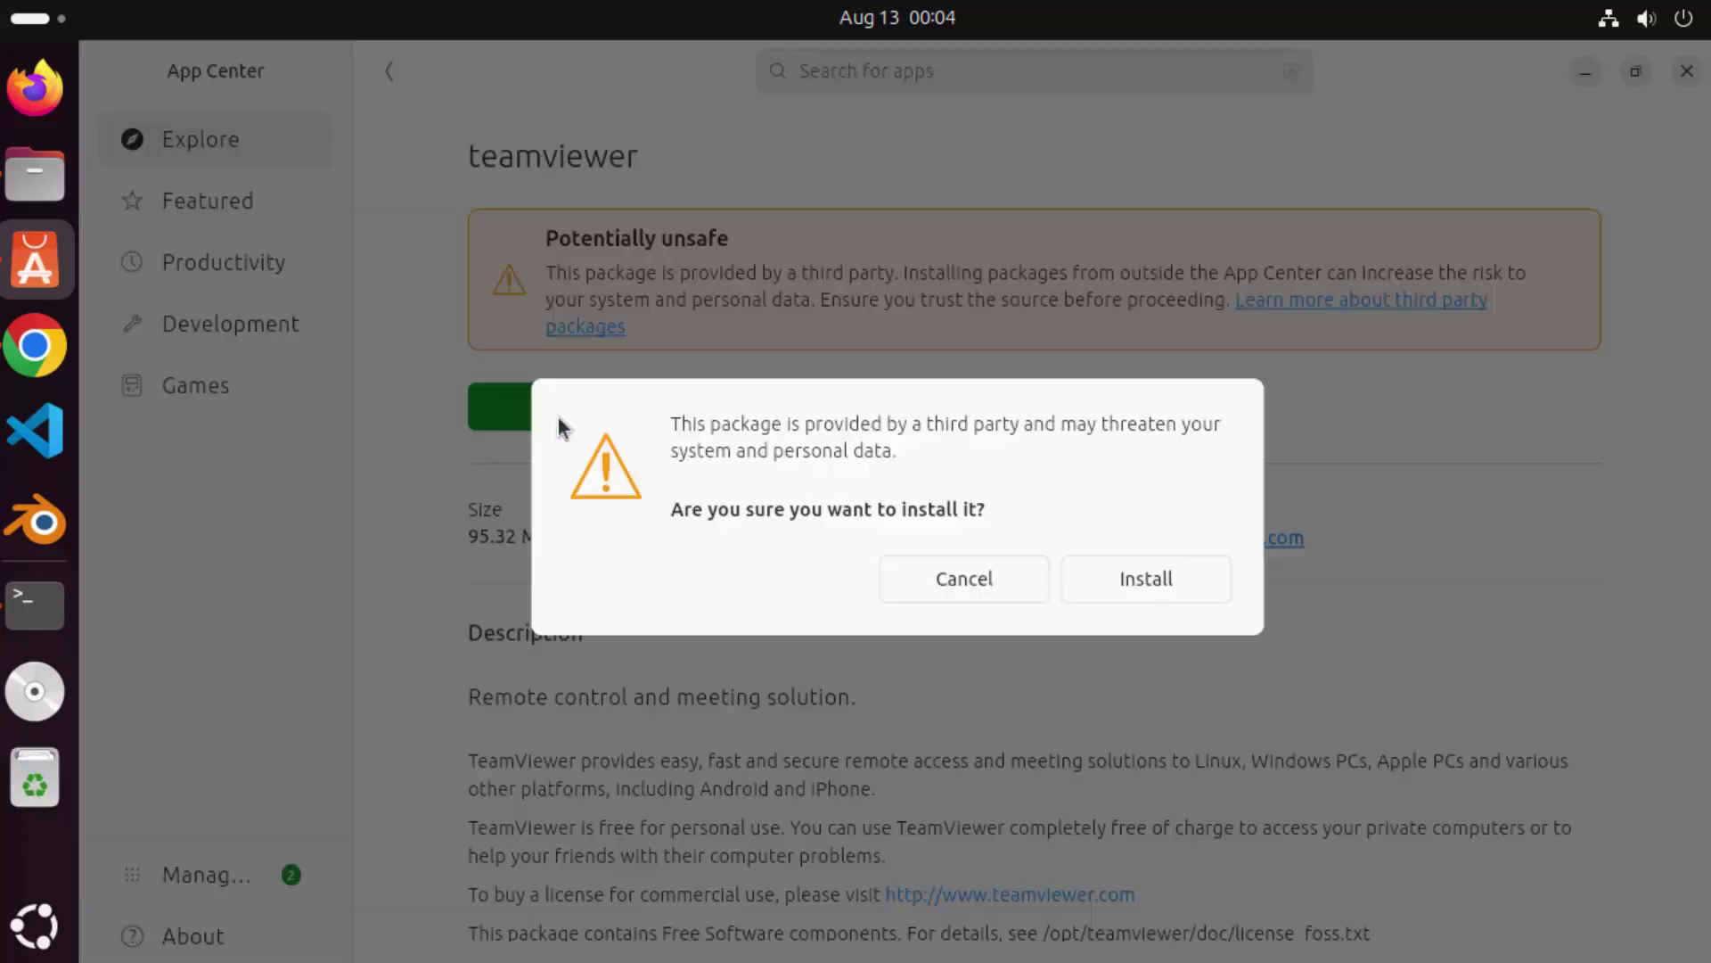
{"action": "left_click", "coordinate": [1114, 579]}
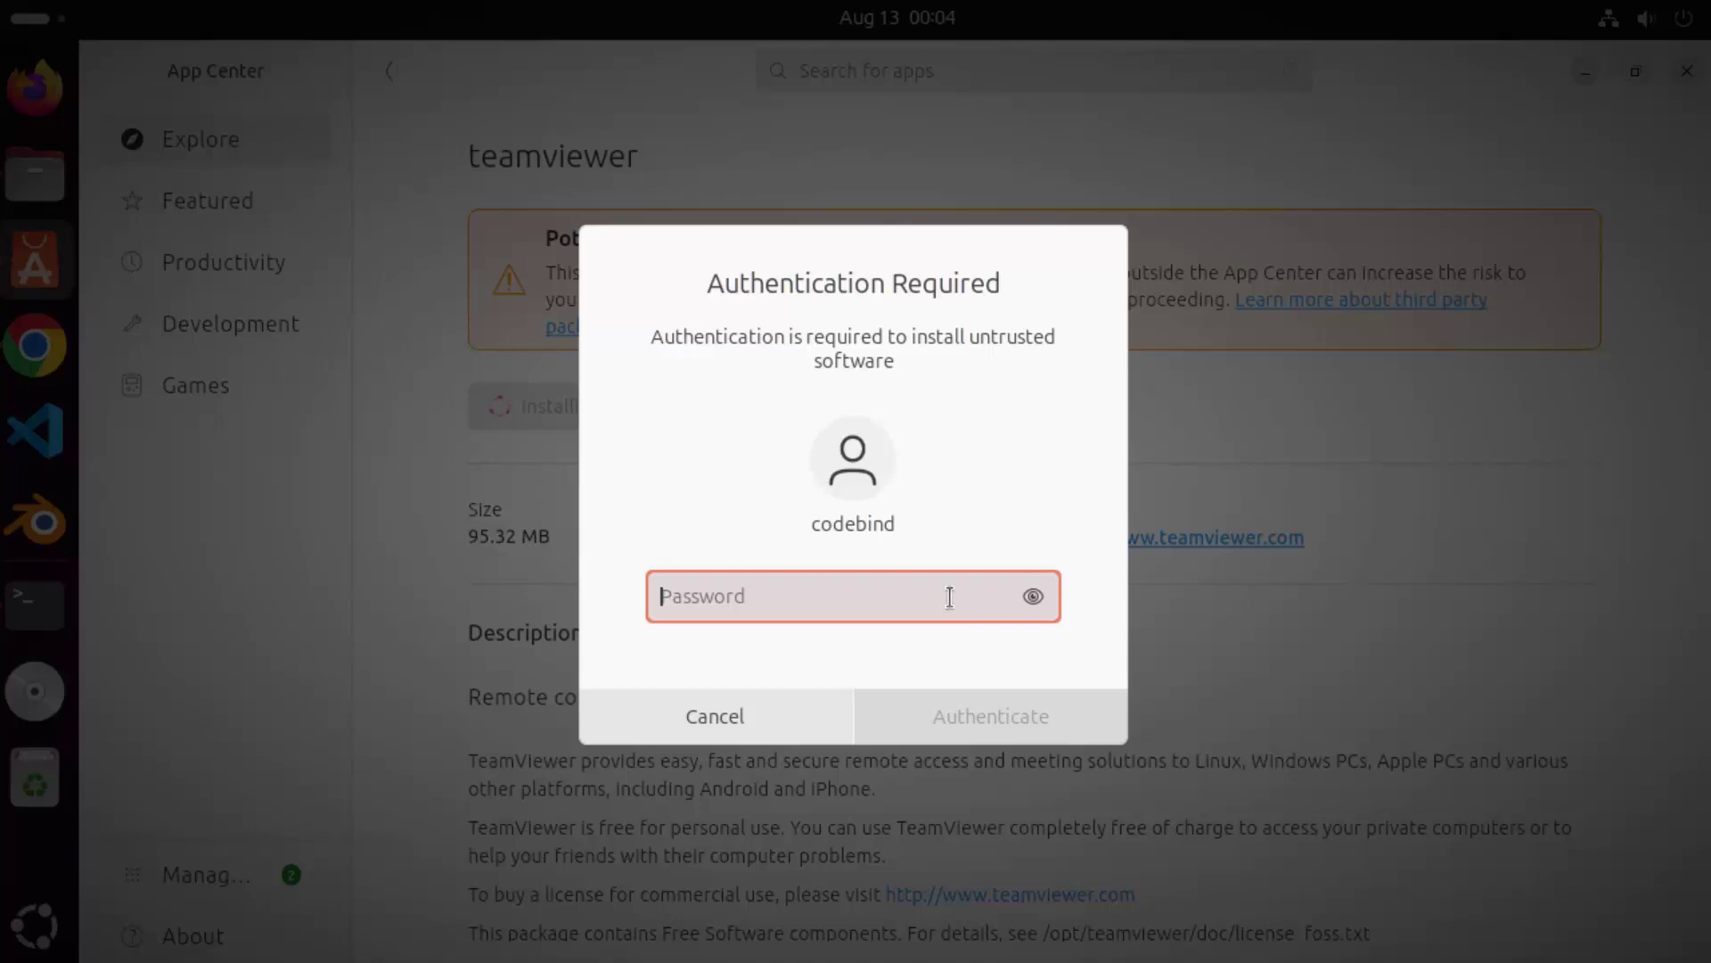
{"action": "type", "text": "******"}
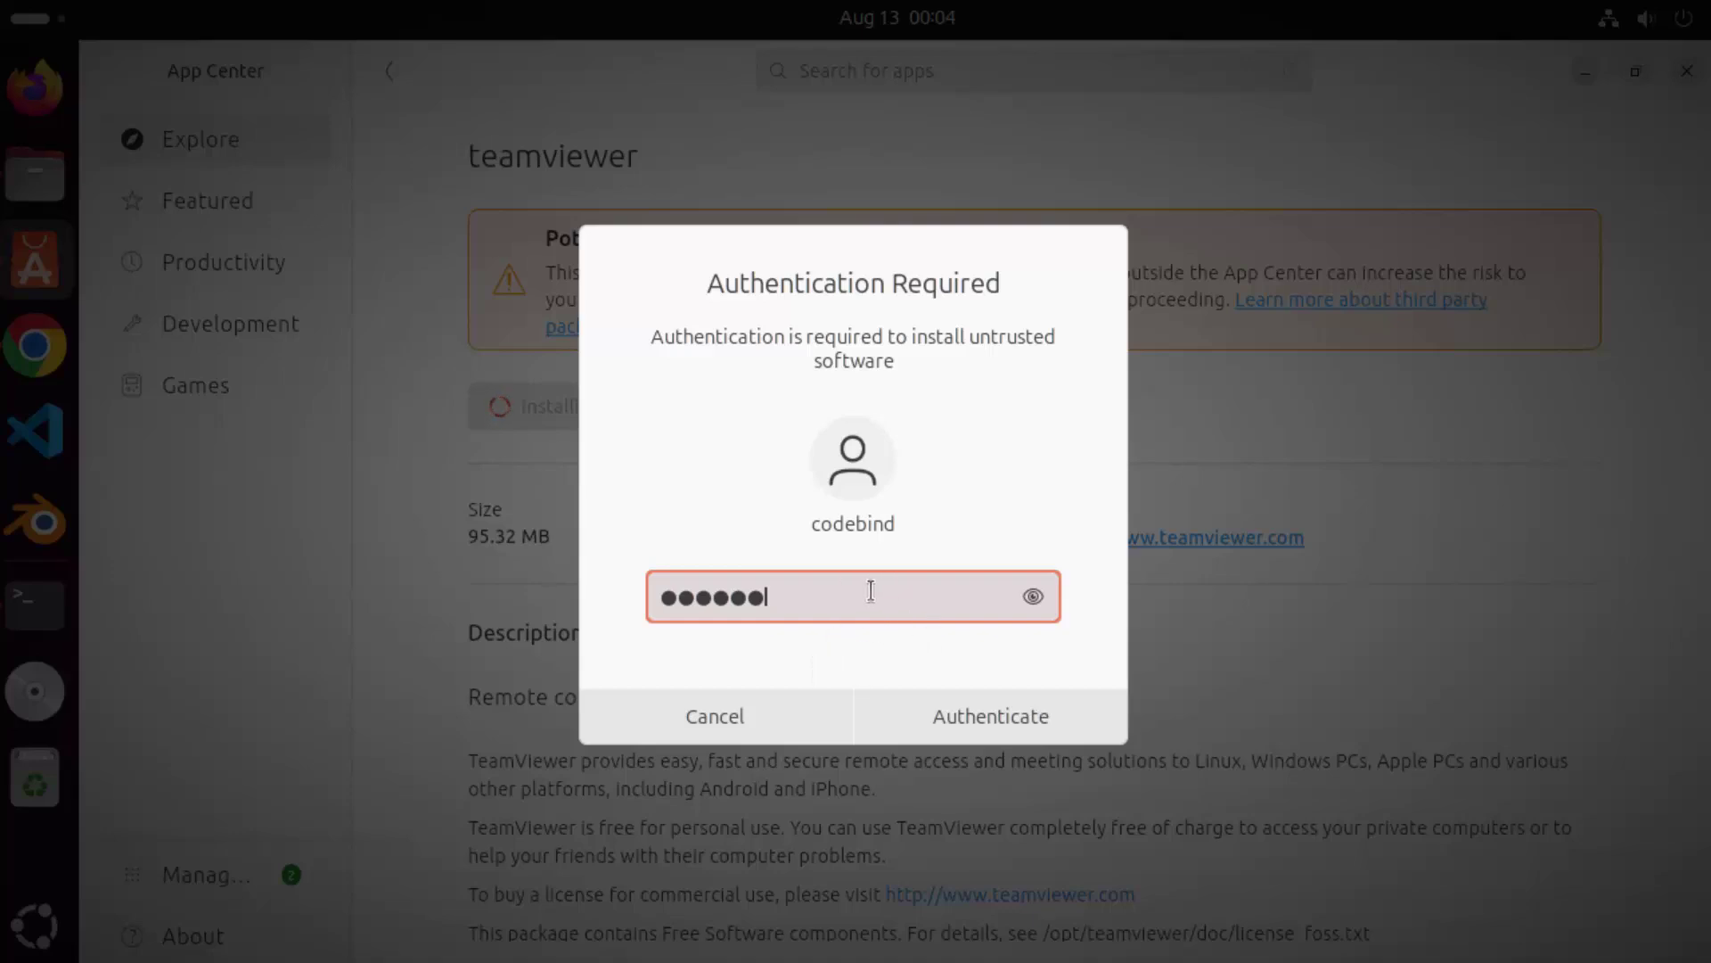
{"action": "left_click", "coordinate": [988, 726]}
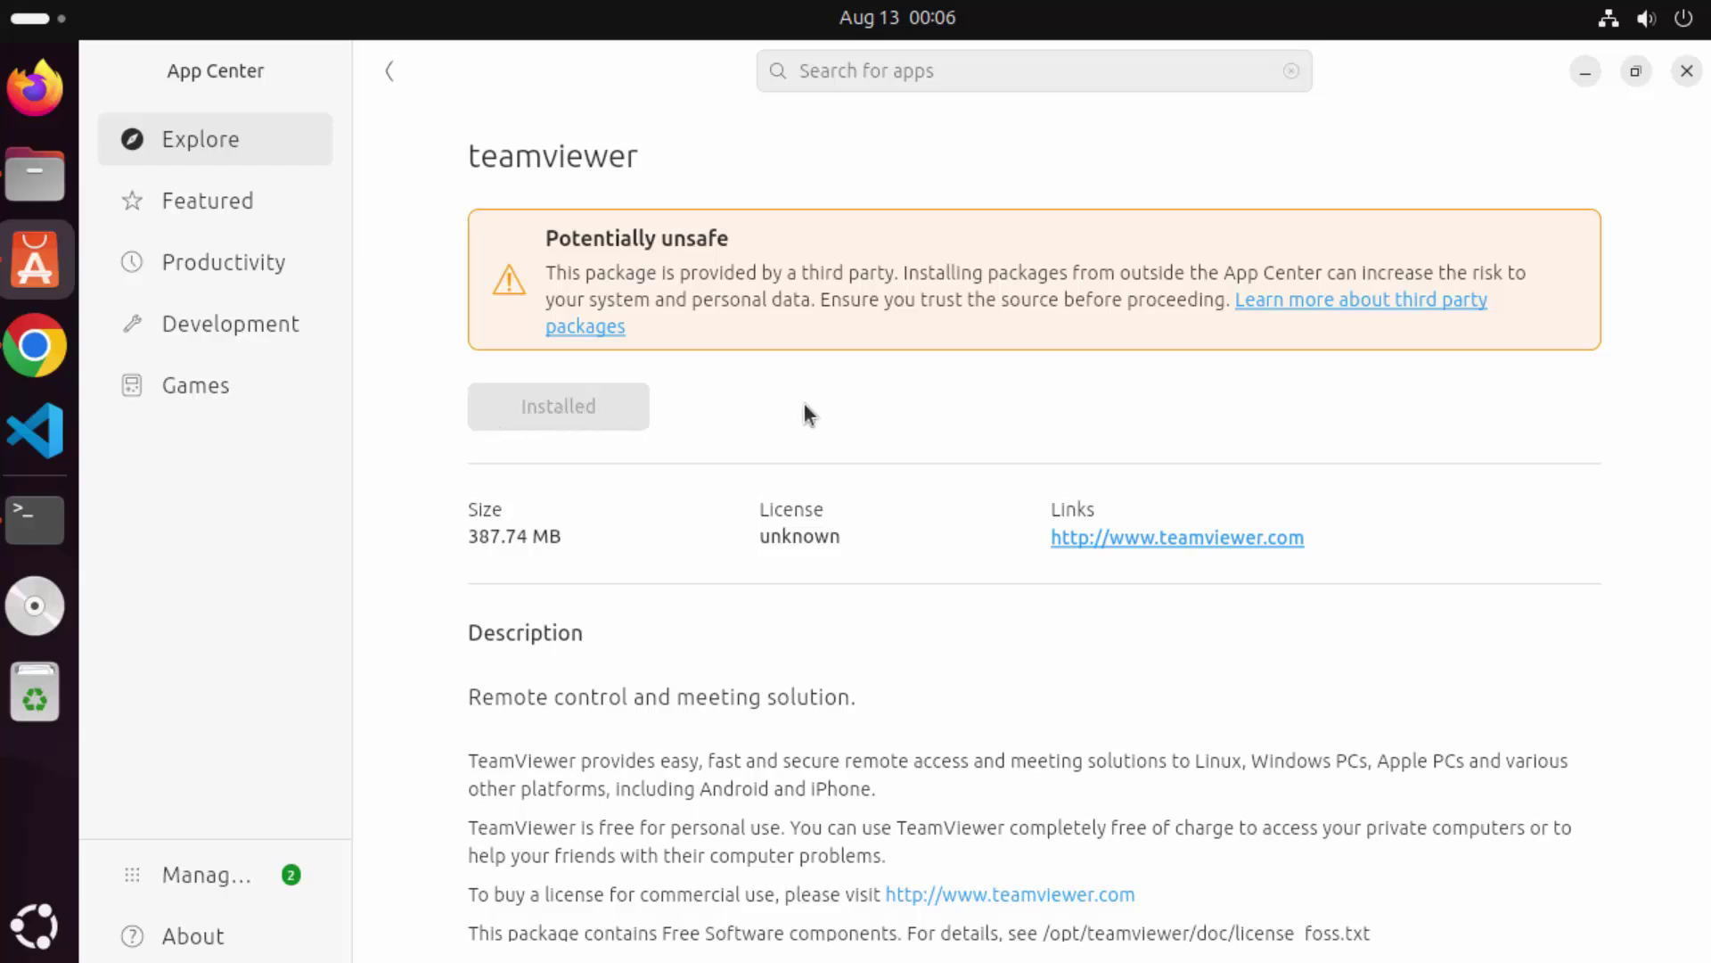
- Minimize App Center and Files, then search the app overview for 'te' and launch TeamViewer
{"action": "left_click", "coordinate": [1579, 77]}
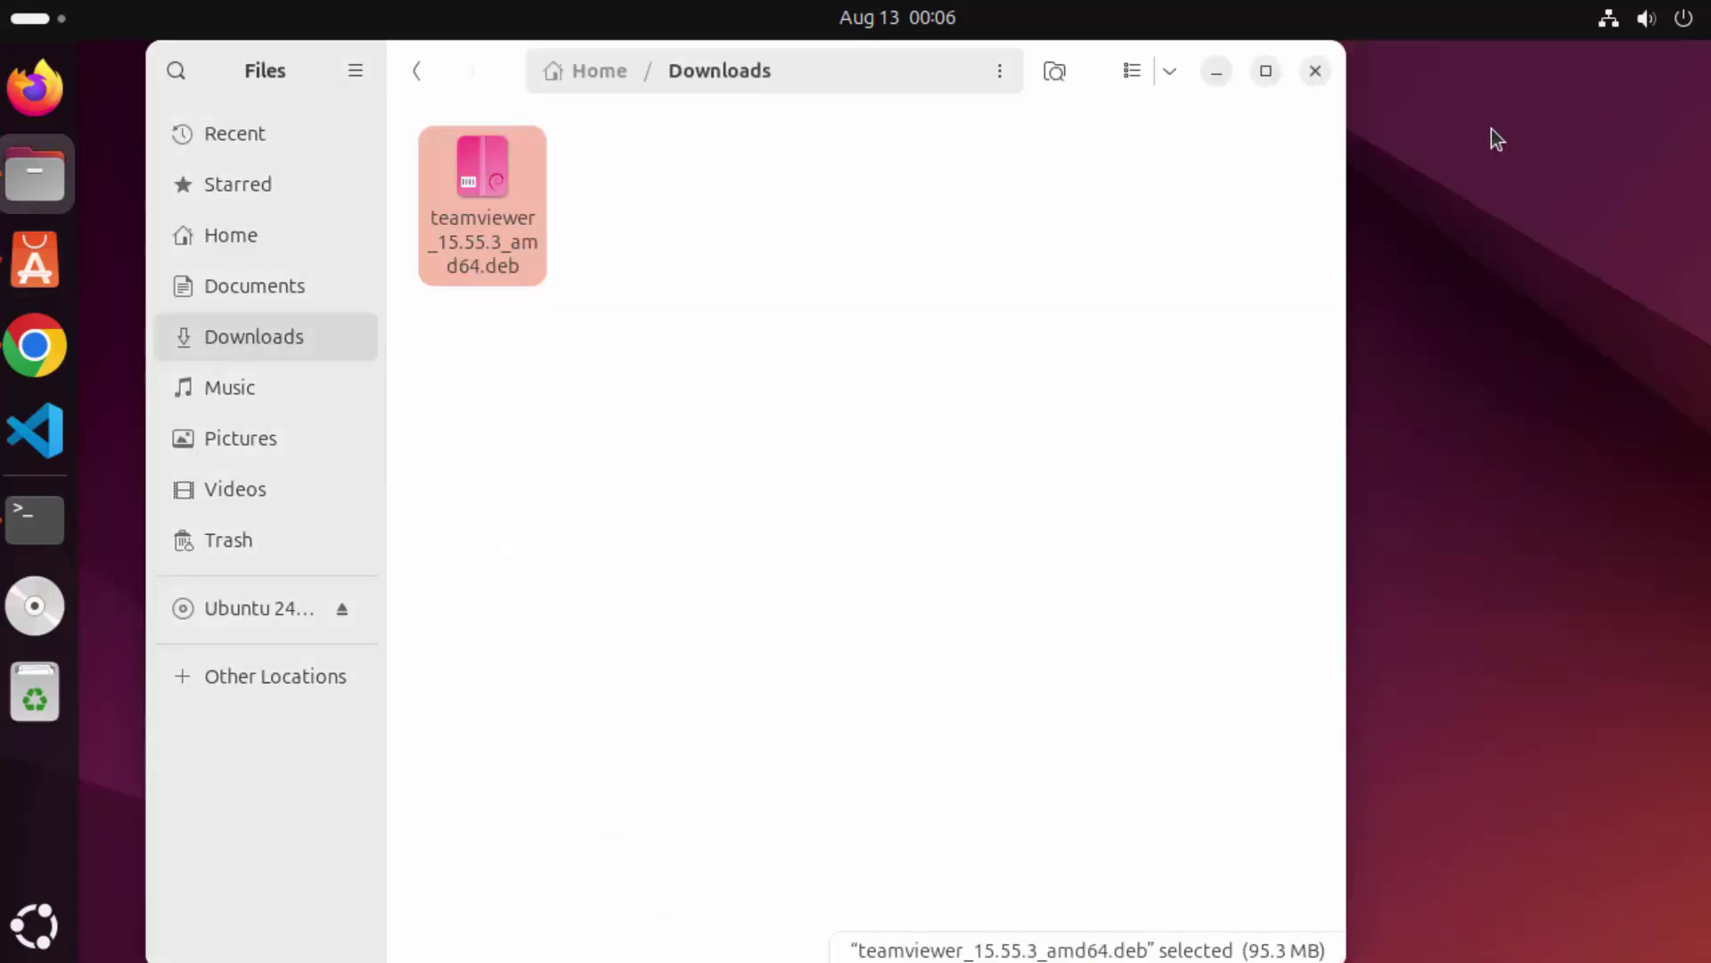
{"action": "left_click", "coordinate": [1212, 72]}
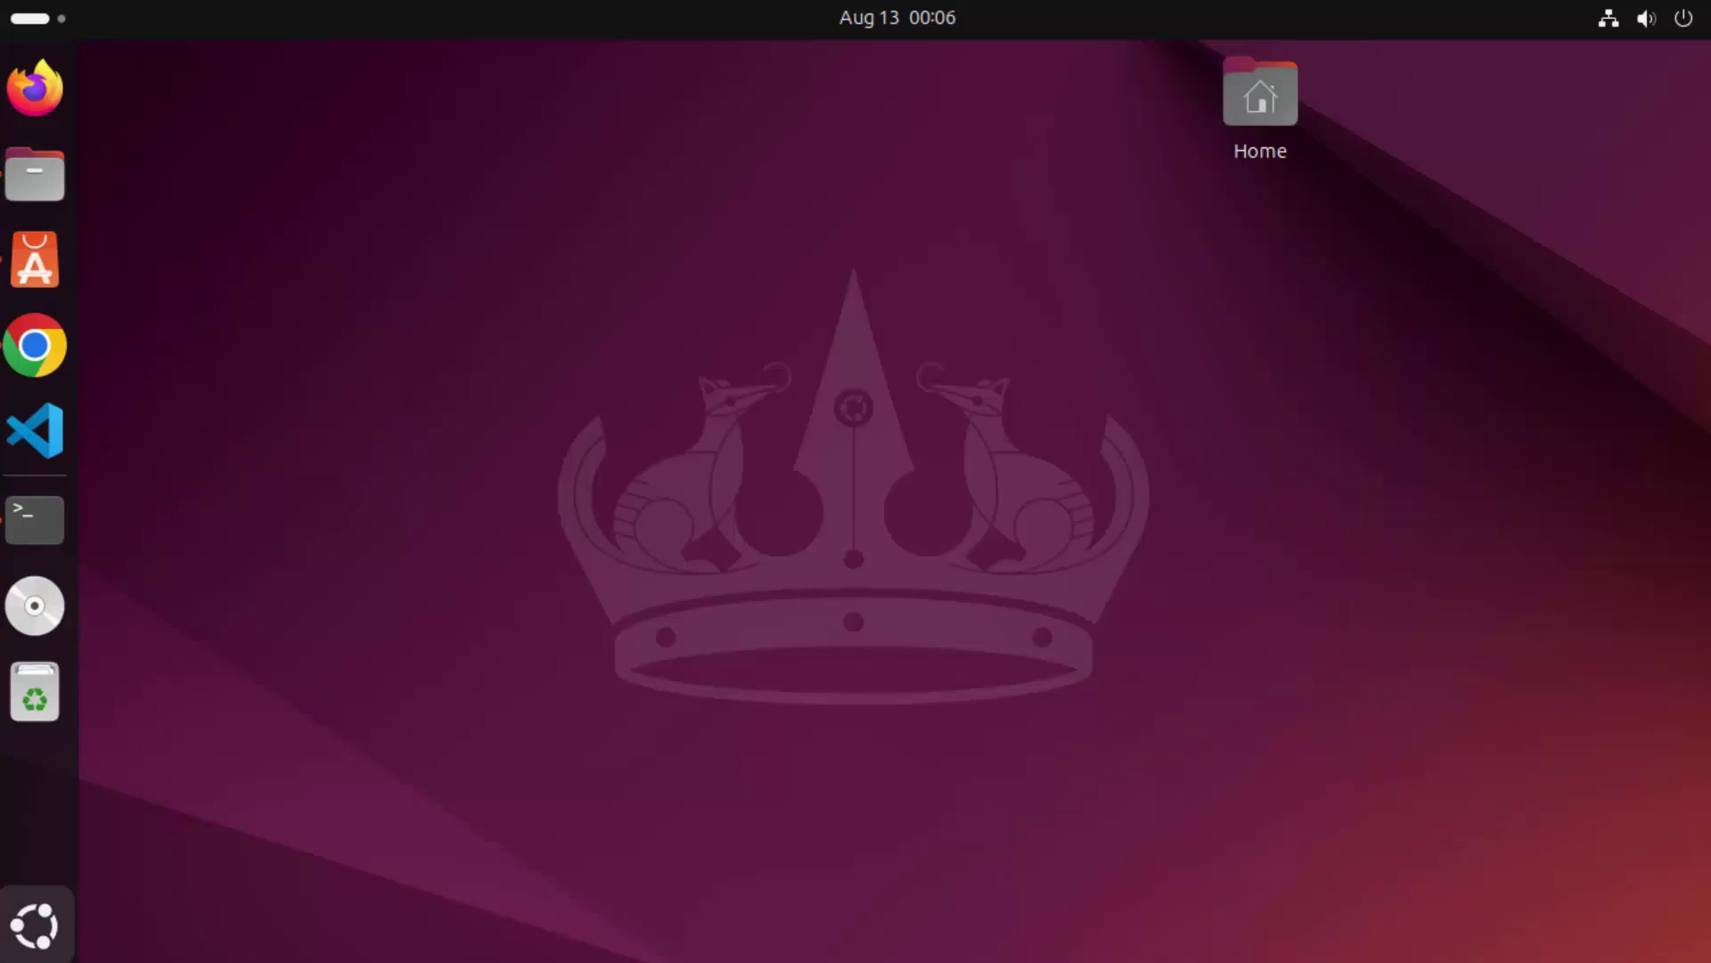
{"action": "left_click", "coordinate": [50, 933]}
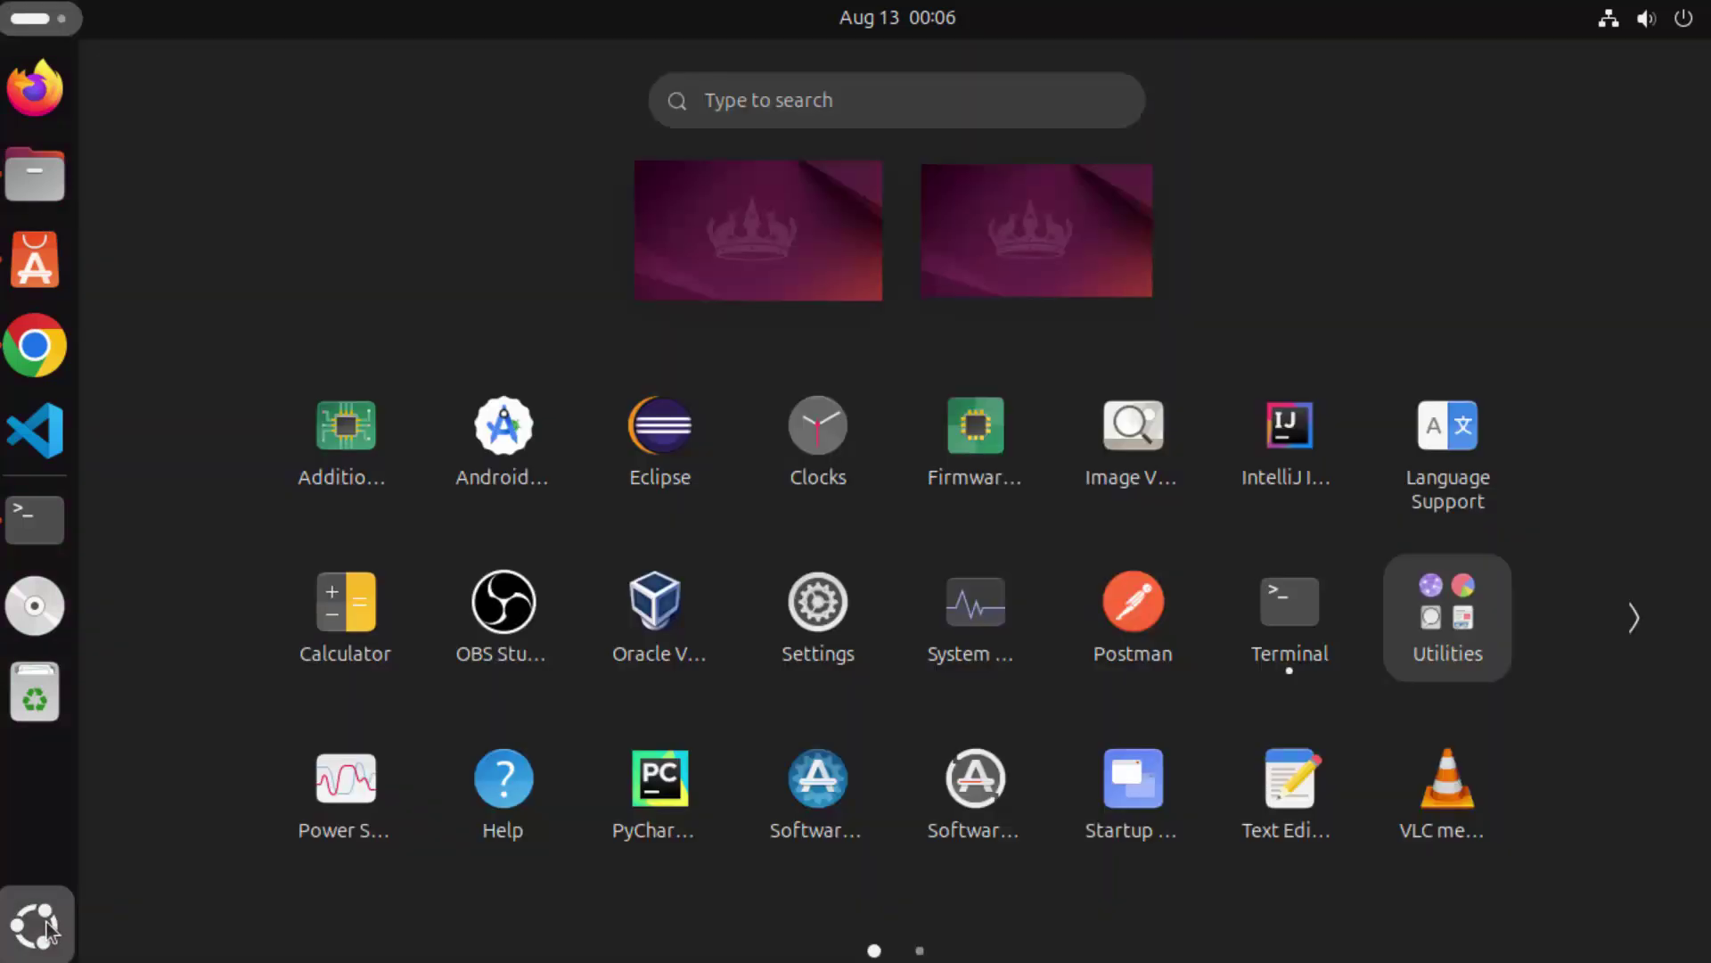
{"action": "scroll", "coordinate": [463, 773], "scroll_direction": "down", "scroll_amount": 1}
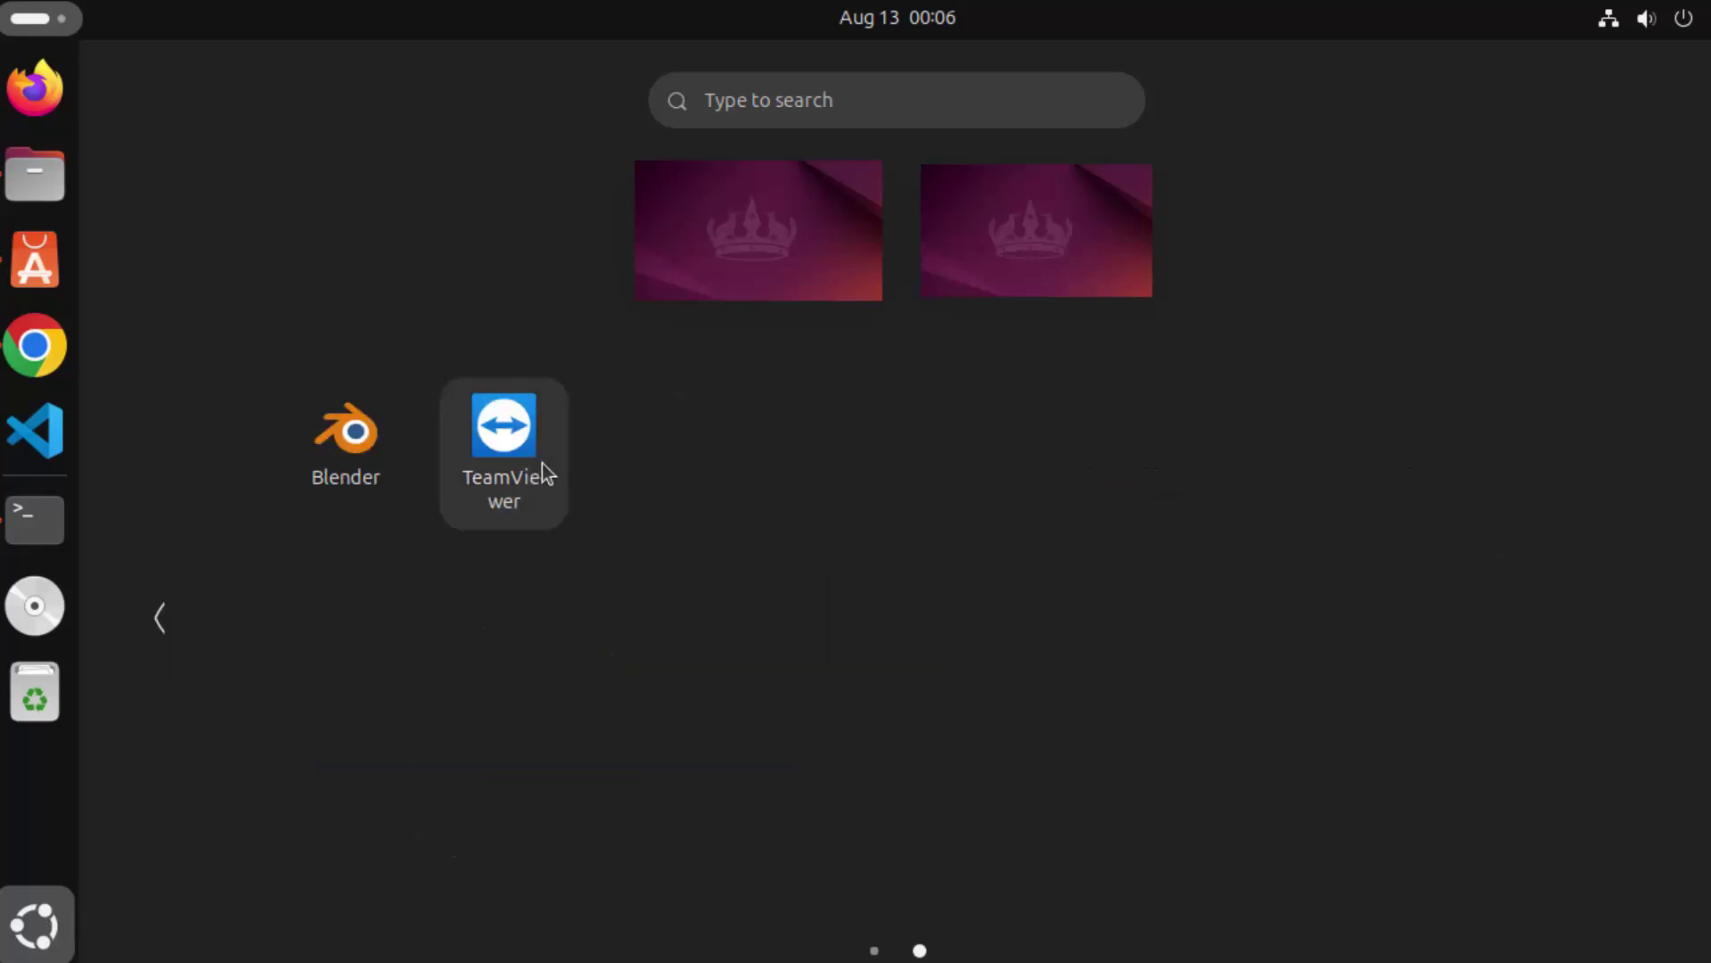
{"action": "left_click", "coordinate": [793, 100]}
{"action": "type", "text": "te"}
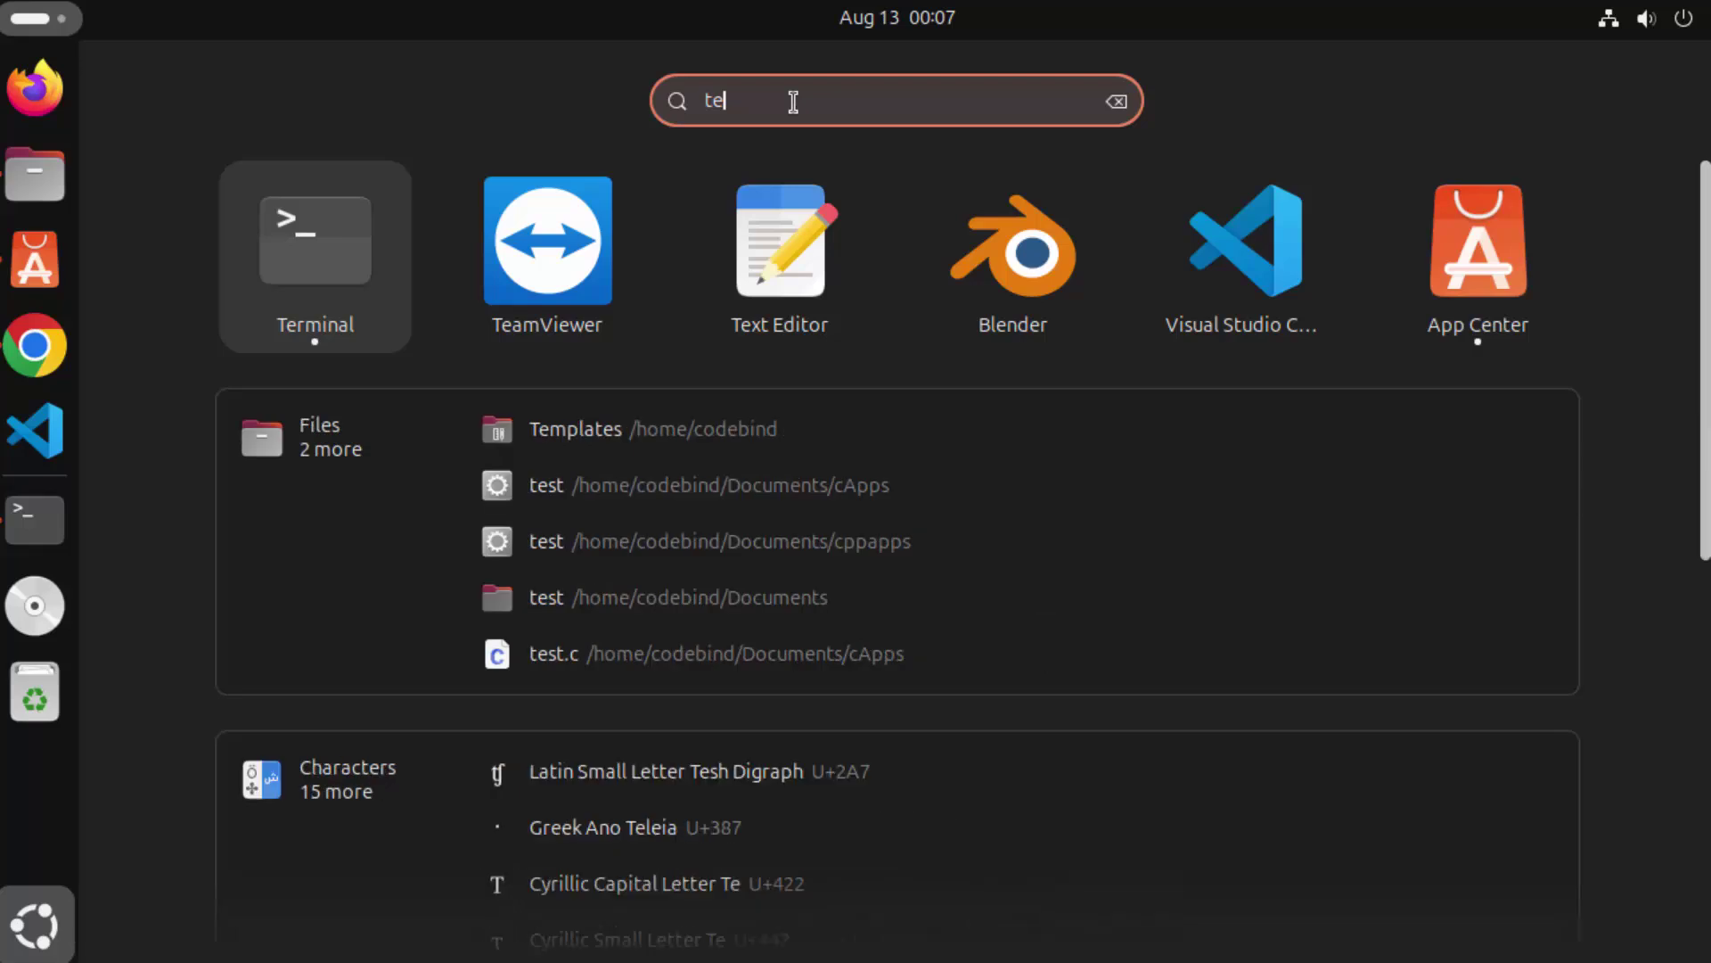
{"action": "left_click", "coordinate": [547, 245]}
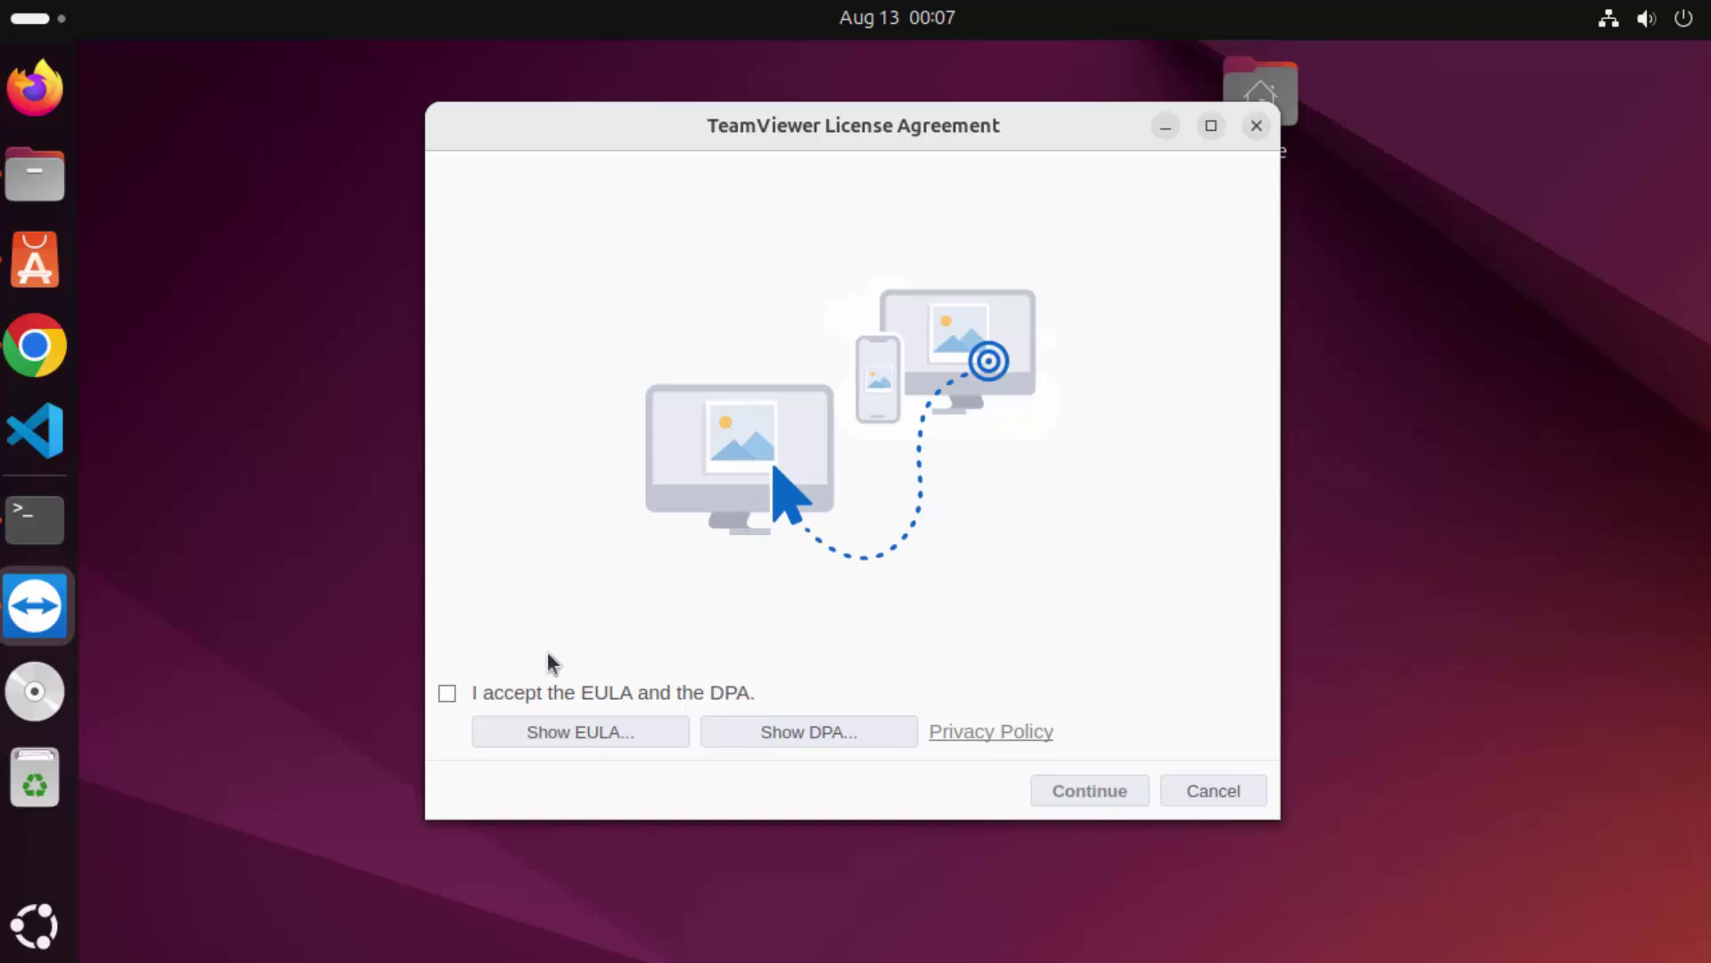
- Accept the EULA and DPA, continue, and move the TeamViewer window up-left toward the screen centre
{"action": "left_click", "coordinate": [448, 694]}
{"action": "left_click", "coordinate": [1061, 801]}
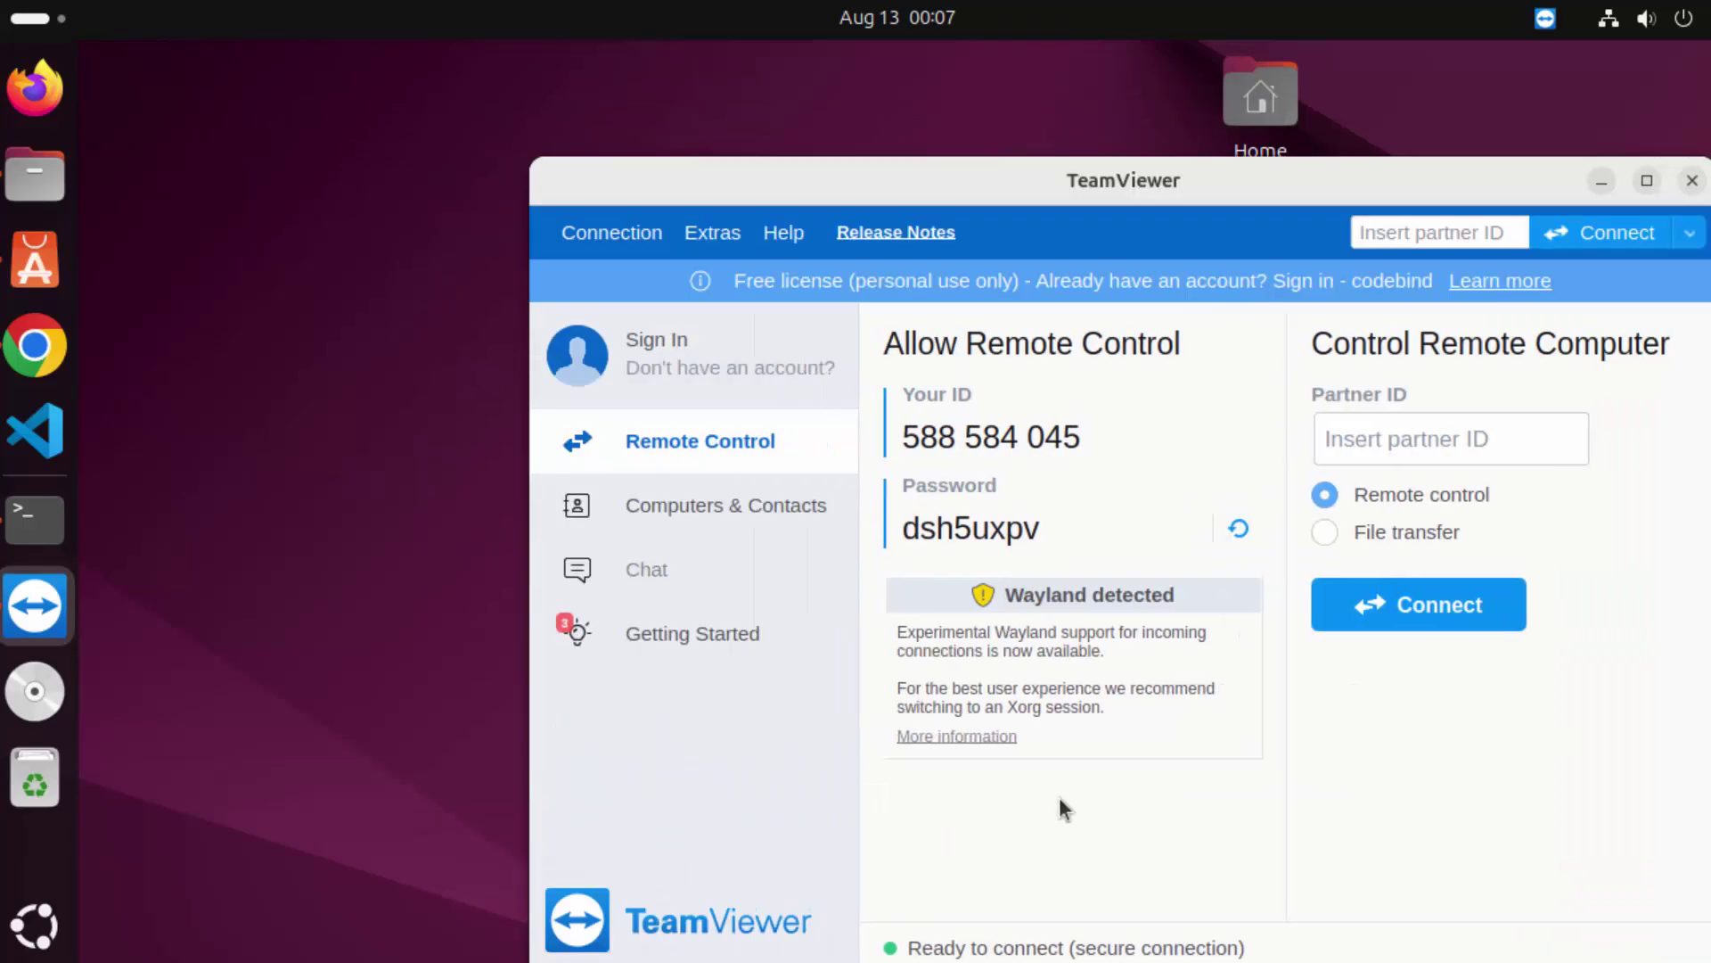
{"action": "left_click_drag", "start_coordinate": [1023, 191], "coordinate": [816, 147]}
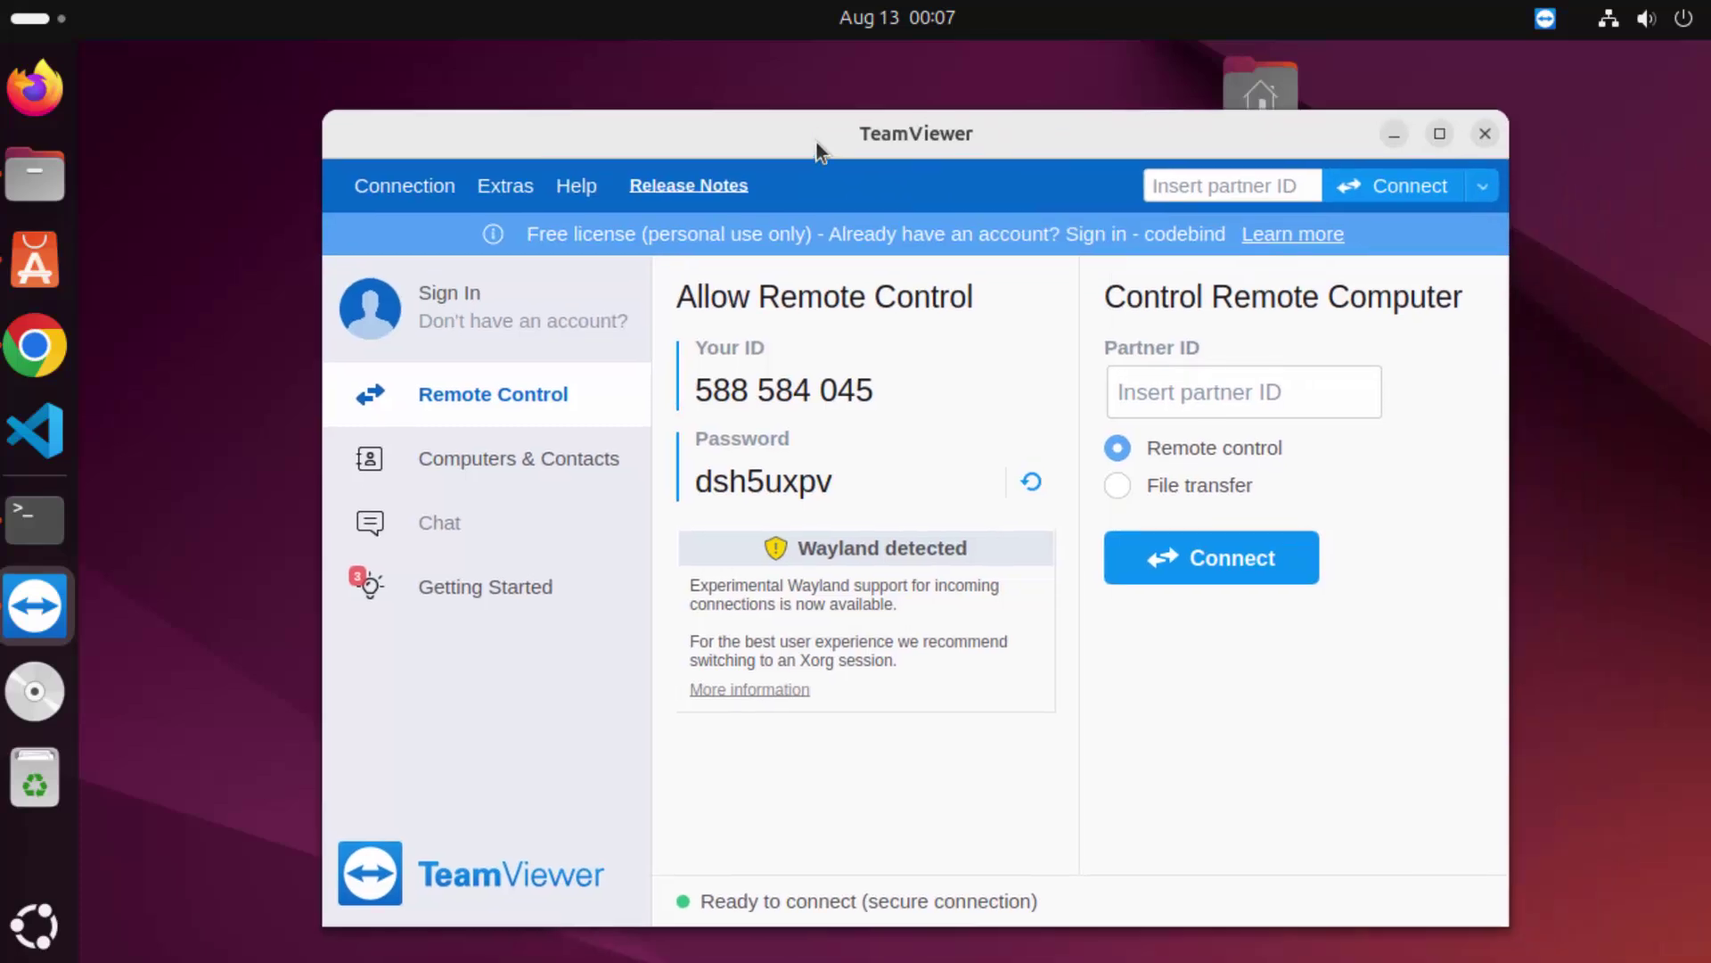
{"action": "left_click_drag", "start_coordinate": [811, 139], "coordinate": [786, 123]}
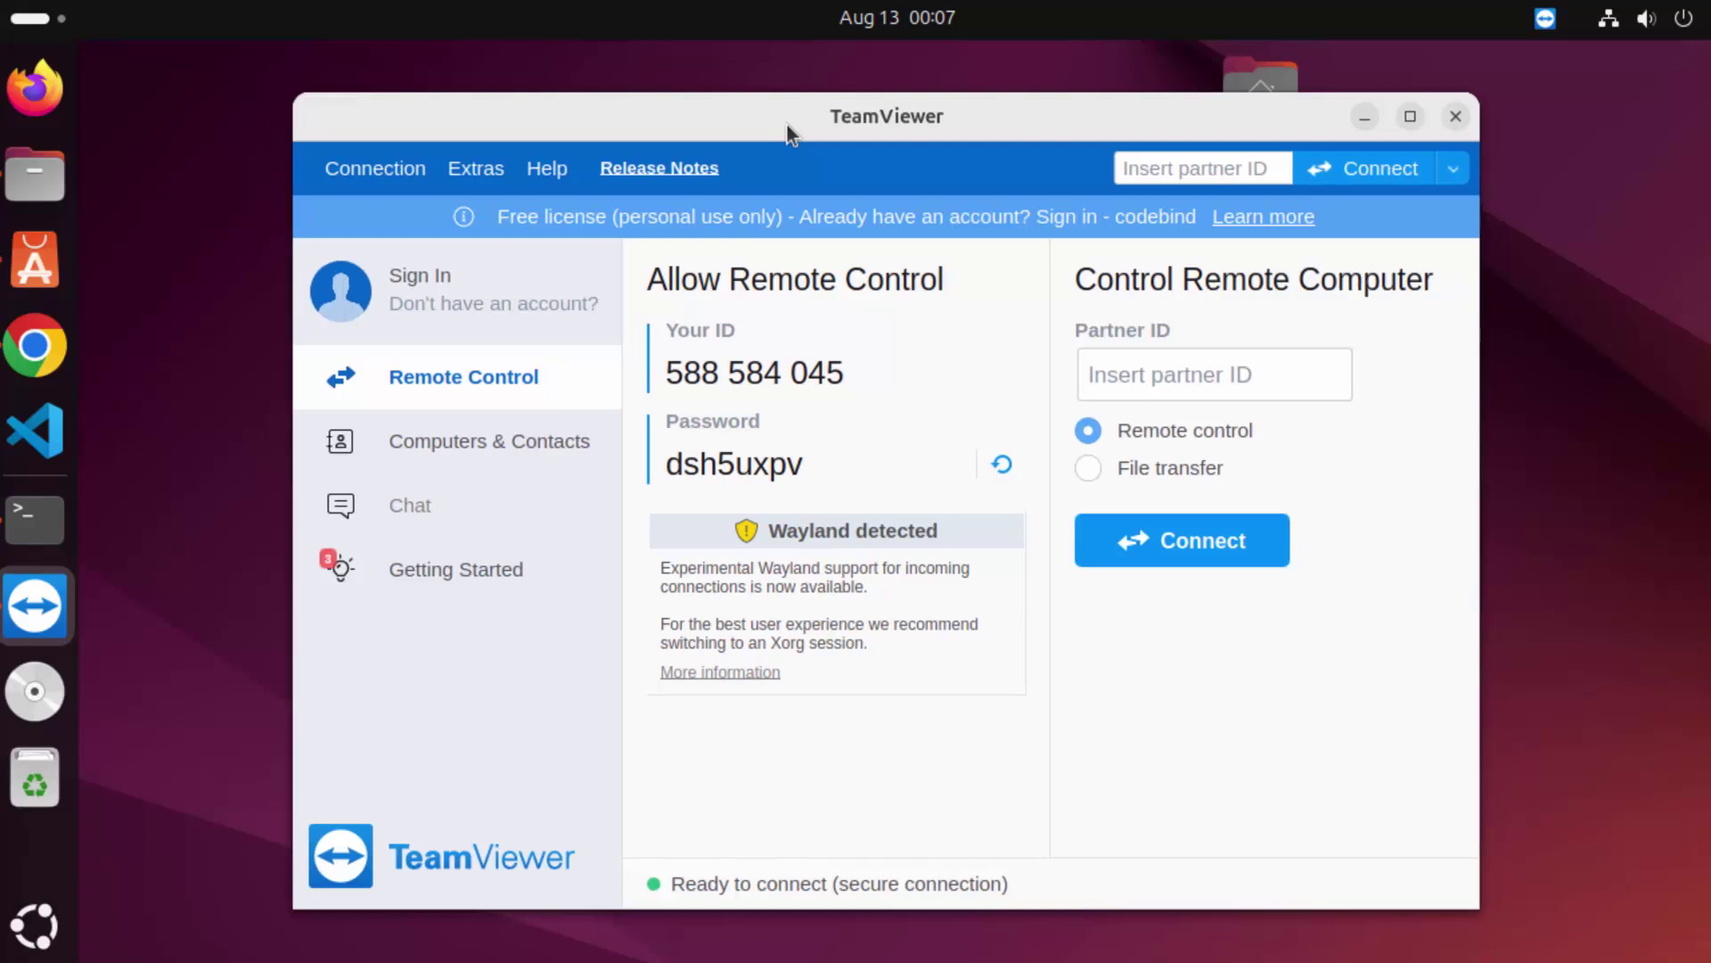